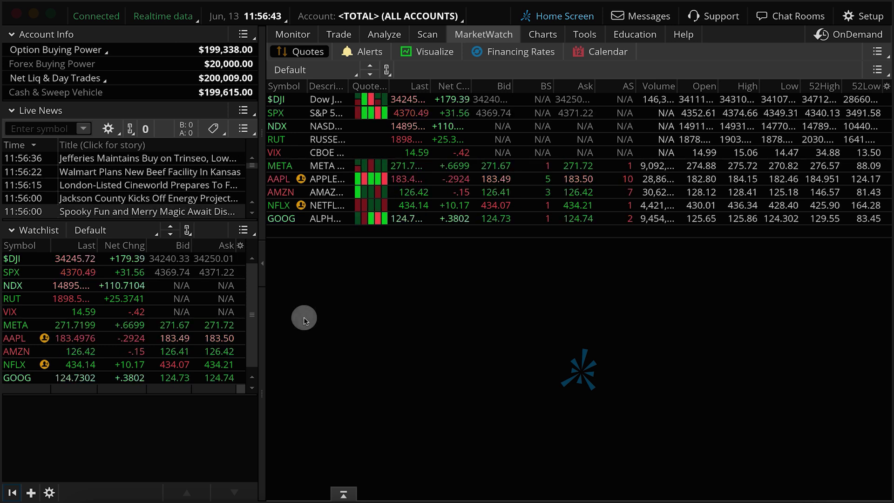
Start a new watchlist and enter /ES as its first symbol.
{"action": "left_click", "coordinate": [142, 239]}
{"action": "mouse_move", "coordinate": [78, 225]}
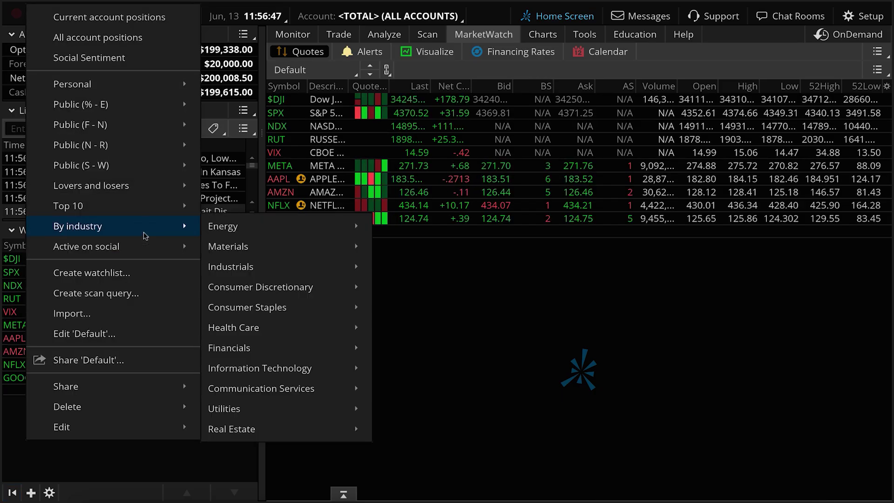
{"action": "mouse_move", "coordinate": [86, 246]}
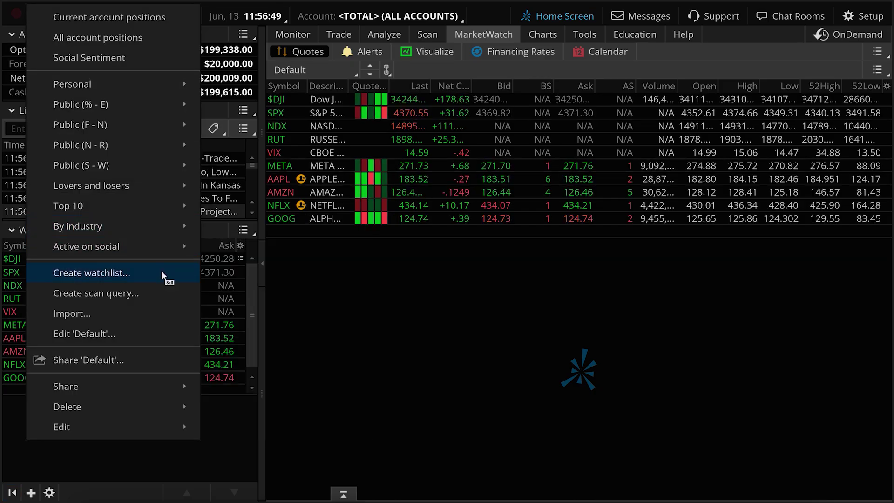
{"action": "left_click", "coordinate": [161, 274]}
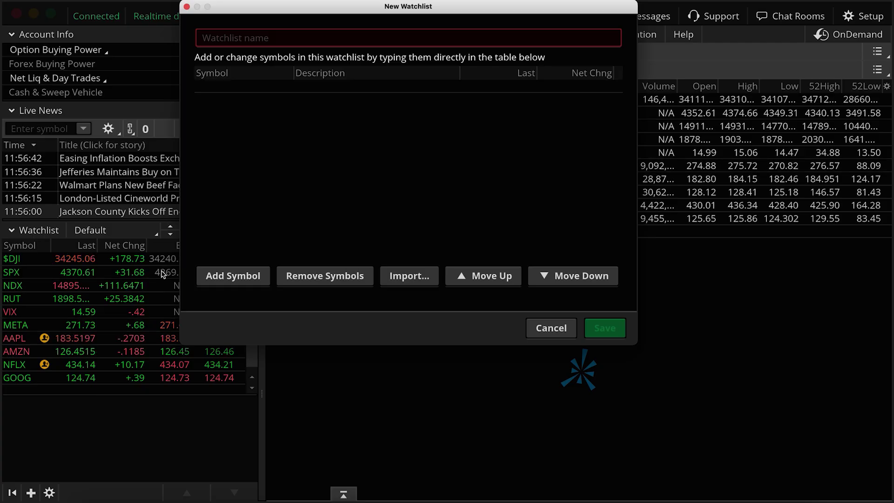
{"action": "type", "text": "F"}
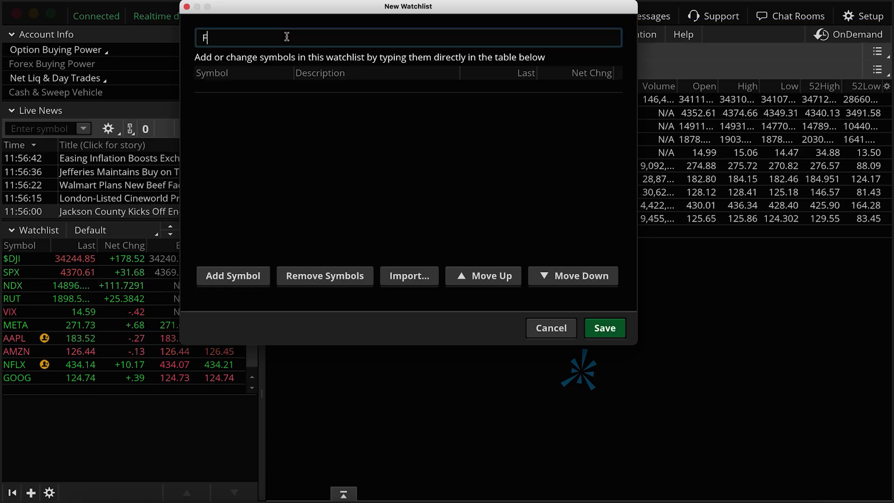
{"action": "type", "text": "utures"}
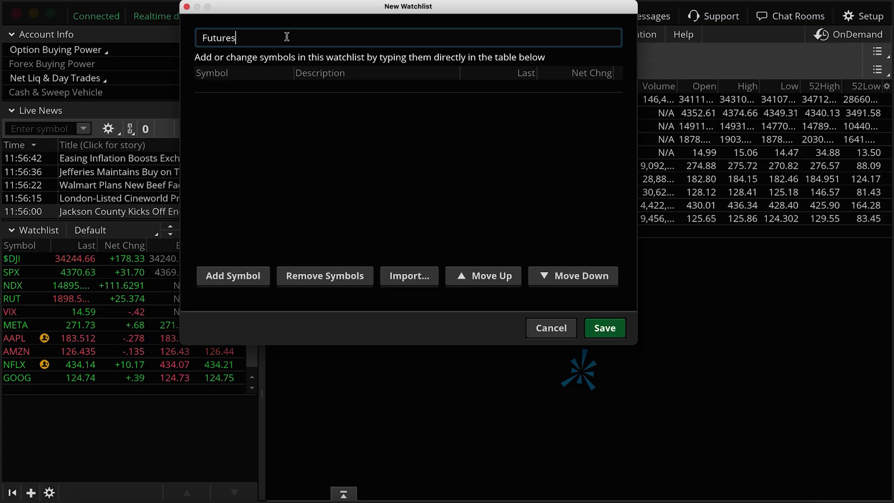
{"action": "left_click", "coordinate": [231, 89]}
{"action": "left_click", "coordinate": [273, 88]}
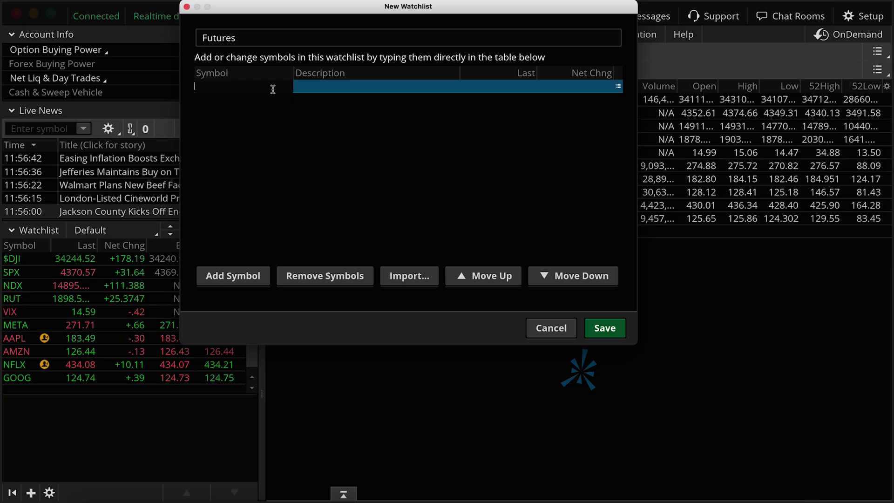
{"action": "type", "text": "/"}
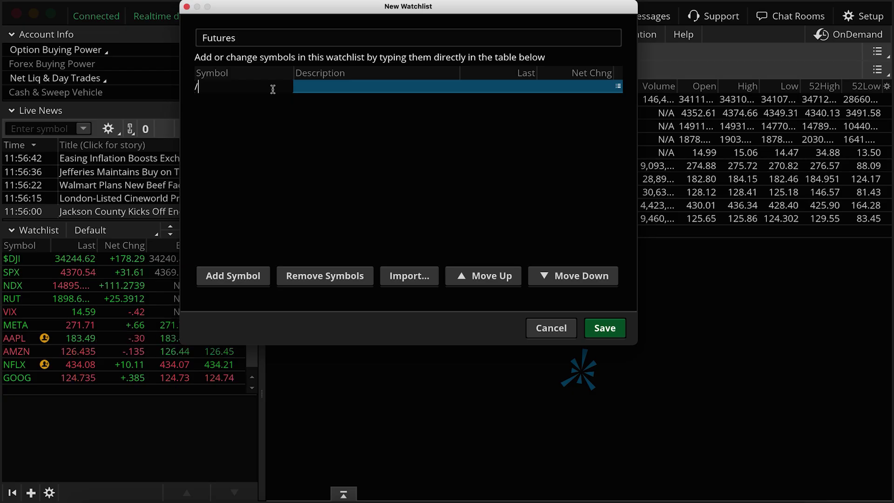
{"action": "type", "text": "ES"}
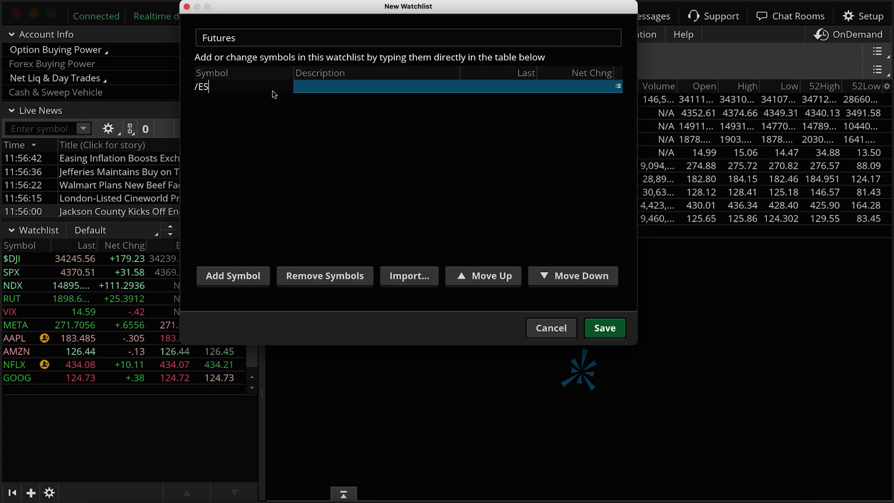
{"action": "key", "text": "Return"}
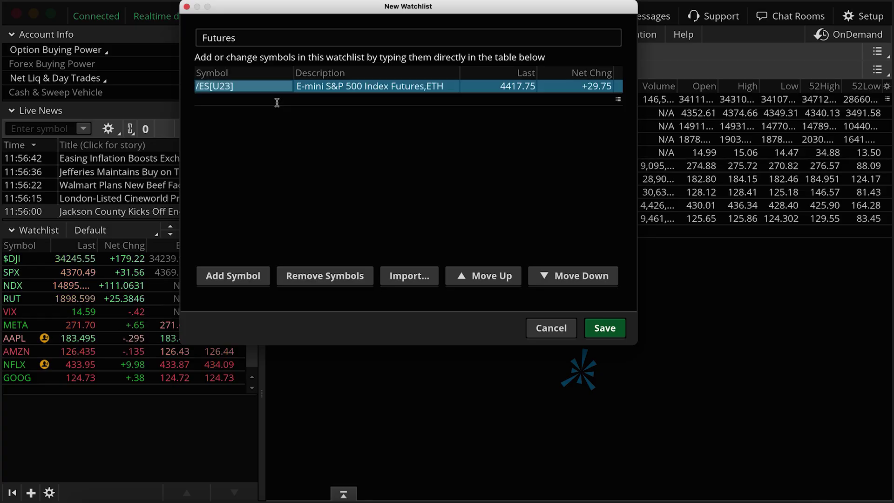
Add /NQ, /YM and /RTY to the watchlist.
{"action": "left_click", "coordinate": [277, 100]}
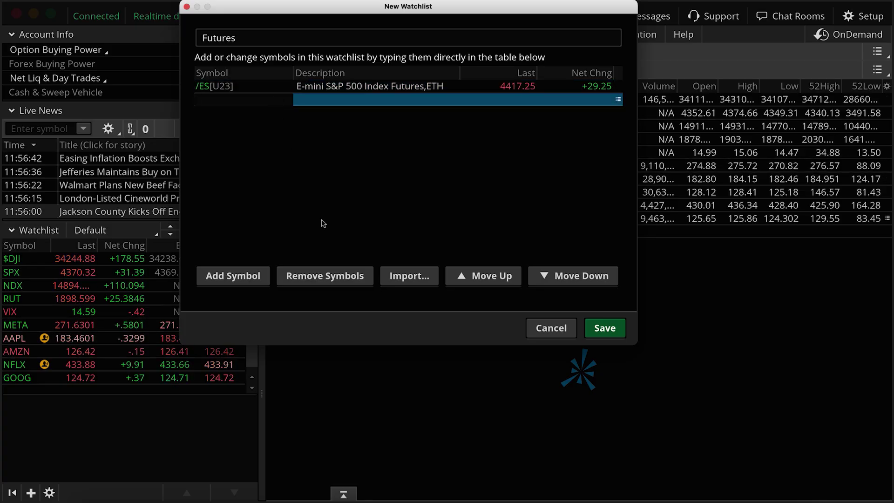
{"action": "type", "text": "/NQ"}
{"action": "key", "text": "Return"}
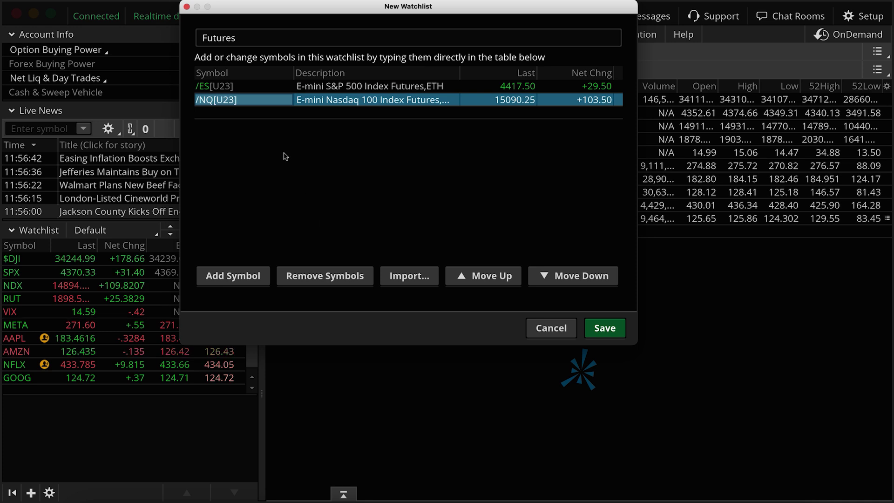
{"action": "left_click", "coordinate": [271, 119]}
{"action": "type", "text": "YM"}
{"action": "key", "text": "Return"}
{"action": "left_click", "coordinate": [273, 127]}
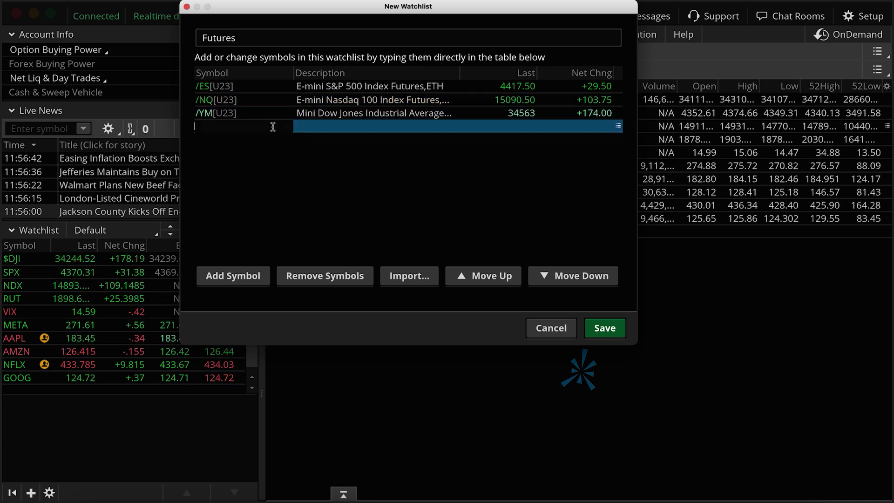
{"action": "type", "text": "RTY"}
{"action": "key", "text": "Return"}
{"action": "left_click", "coordinate": [274, 140]}
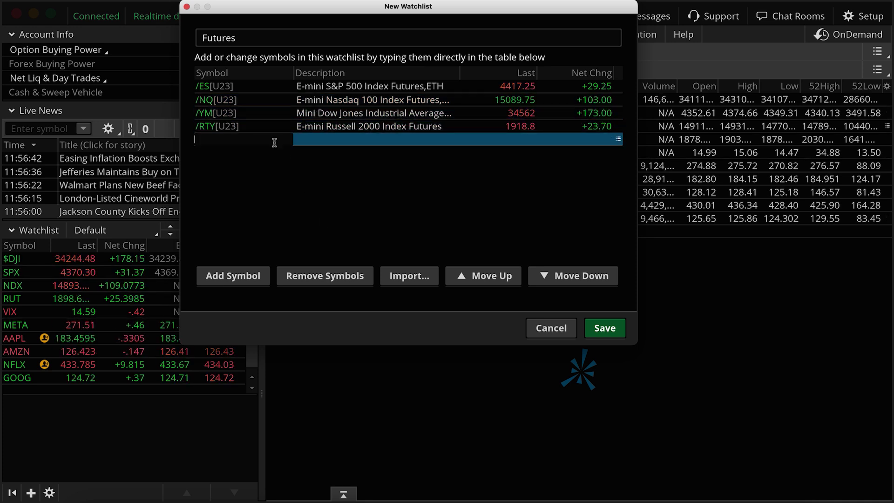
{"action": "type", "text": "CL"}
Add /CL, /GC and VIX, then save the watchlist as Futures.
{"action": "key", "text": "Return"}
{"action": "left_click", "coordinate": [275, 153]}
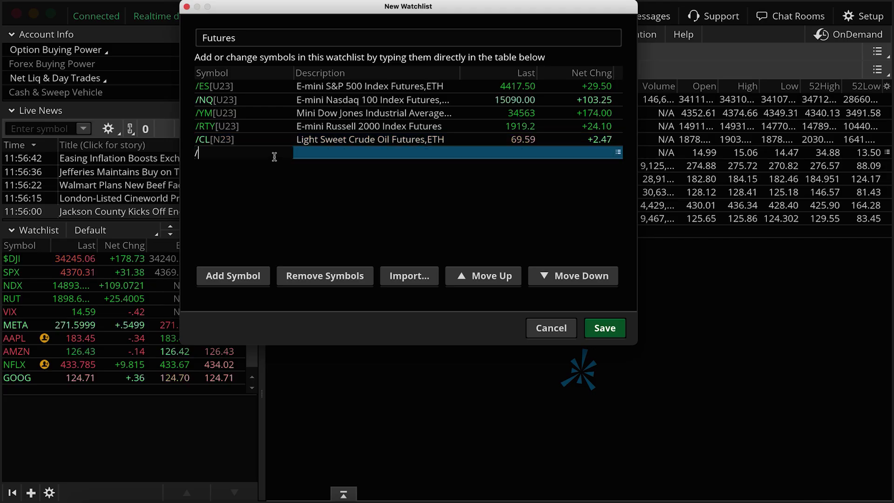
{"action": "type", "text": "GC"}
{"action": "key", "text": "Return"}
{"action": "left_click", "coordinate": [275, 168]}
{"action": "type", "text": "VIX"}
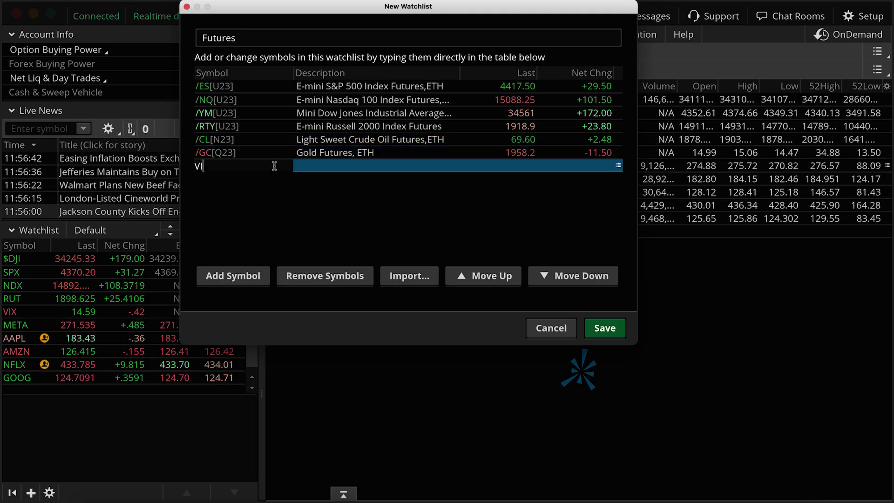
{"action": "key", "text": "Return"}
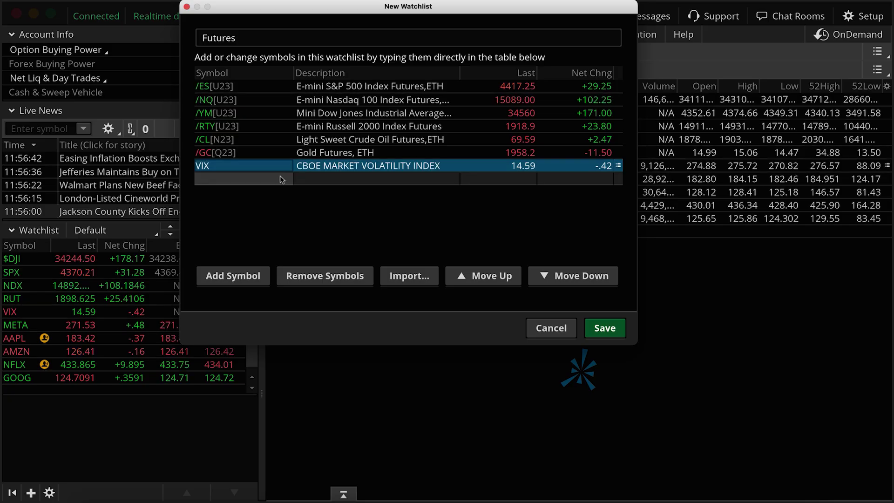
{"action": "left_click", "coordinate": [290, 207]}
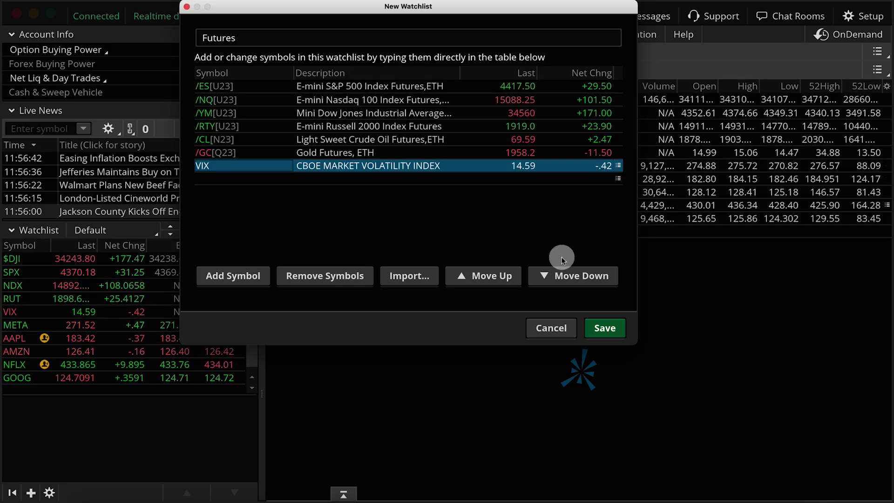
{"action": "left_click", "coordinate": [607, 329]}
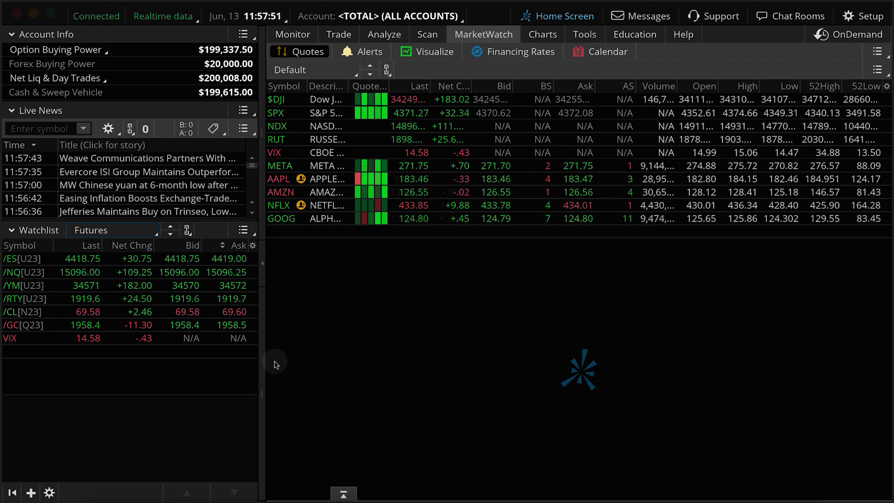
Add a Trade Flash gadget to the sidebar and bring up its alert-type filter list.
{"action": "left_click", "coordinate": [31, 493]}
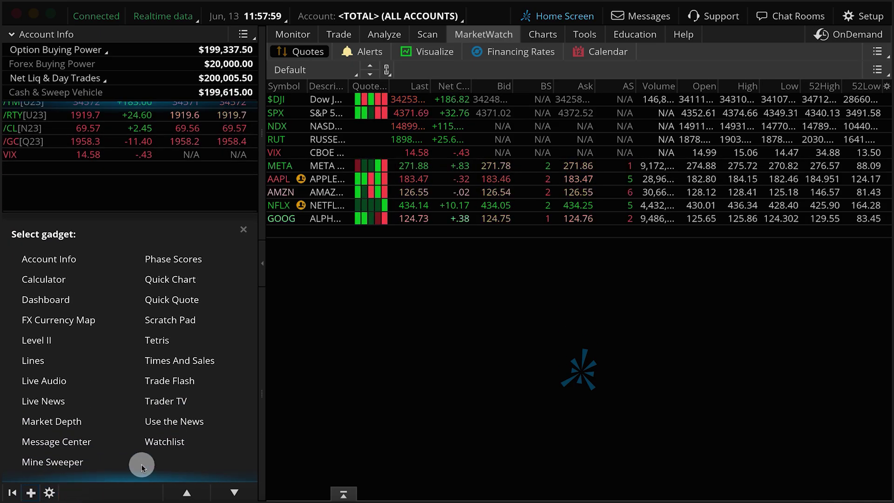
{"action": "left_click", "coordinate": [231, 383]}
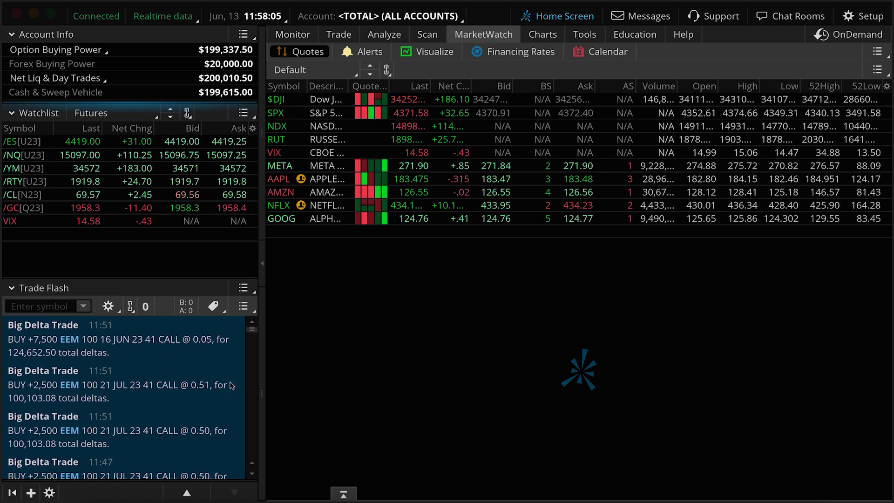
{"action": "left_click", "coordinate": [303, 382]}
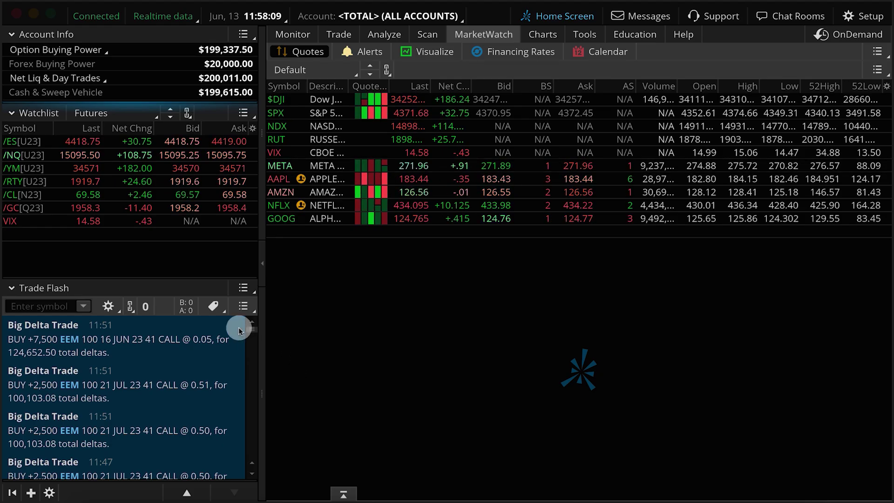
{"action": "left_click", "coordinate": [215, 307]}
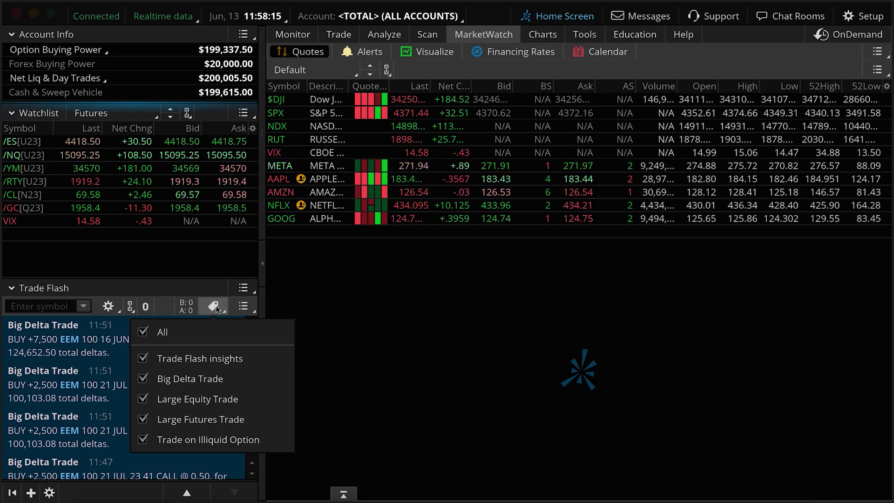
Uncheck All in the Trade Flash filter and keep only Large Futures Trade checked.
{"action": "left_click", "coordinate": [142, 333]}
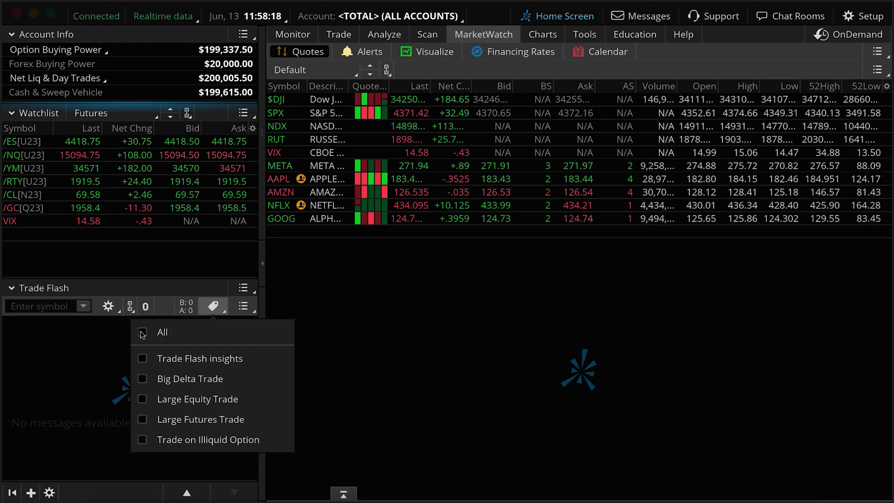
{"action": "left_click", "coordinate": [142, 419]}
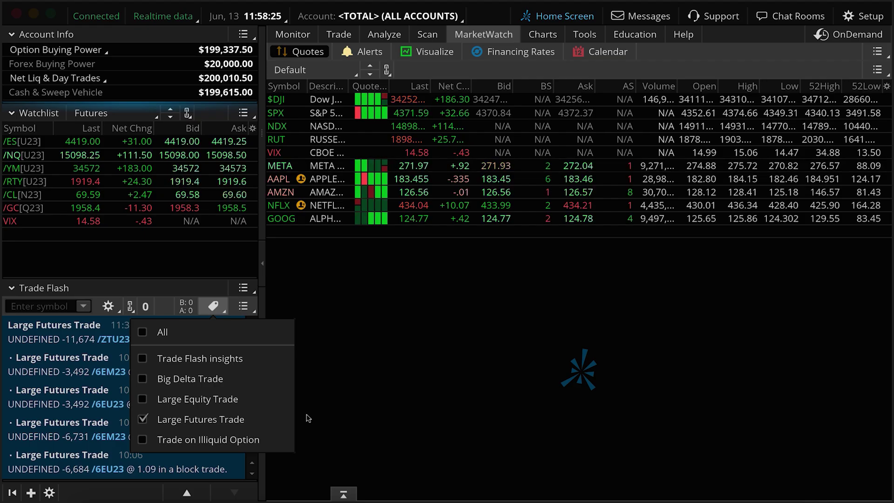
{"action": "left_click", "coordinate": [307, 418]}
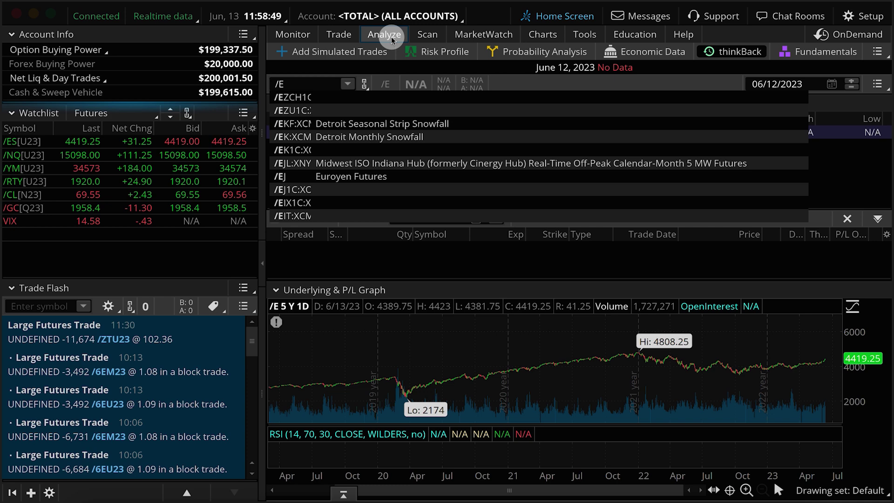
Load the /ES E-mini S&P 500 overview on the Analyze Fundamentals page.
{"action": "key", "text": "Return"}
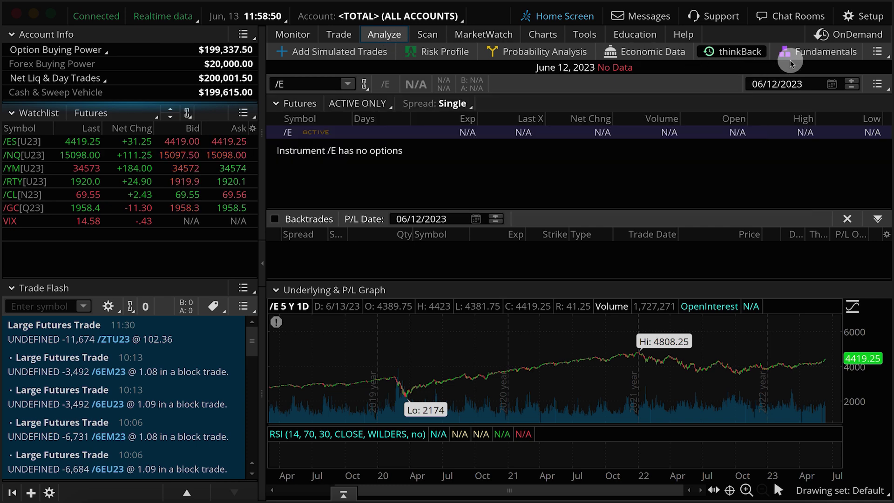
{"action": "left_click", "coordinate": [799, 59]}
{"action": "left_click", "coordinate": [325, 70]}
{"action": "type", "text": "/E"}
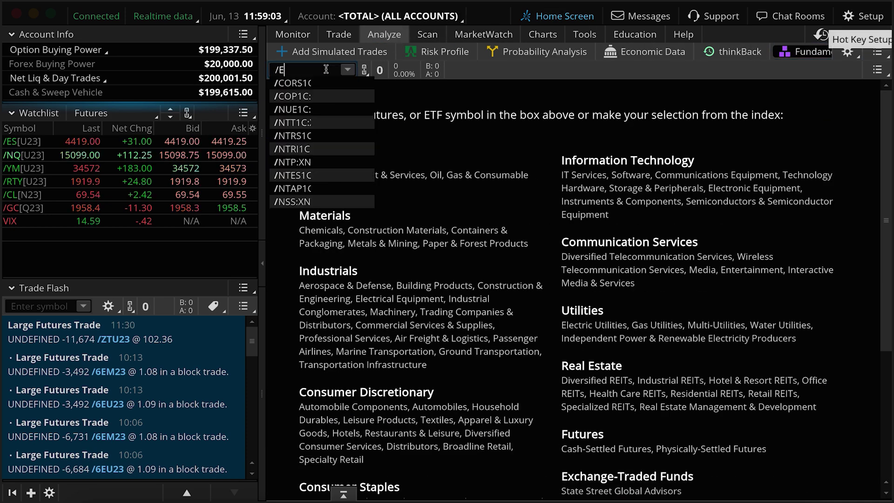
{"action": "type", "text": "S"}
{"action": "key", "text": "Return"}
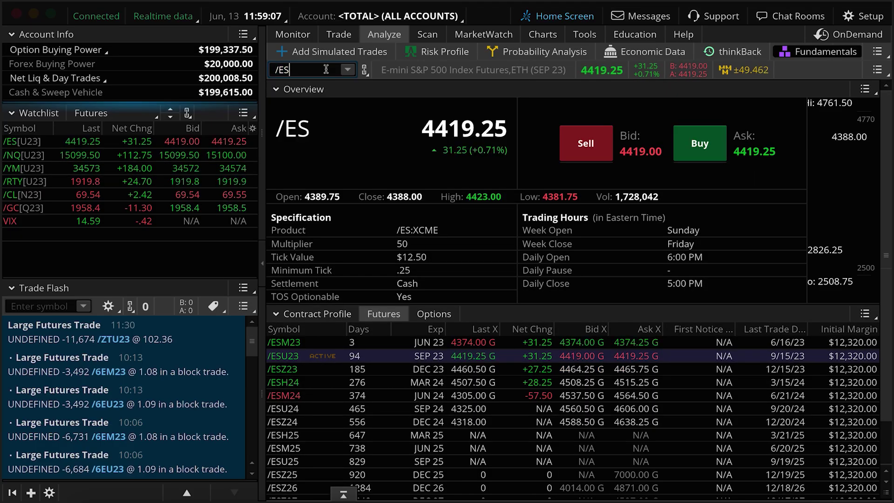
{"action": "left_click", "coordinate": [365, 70]}
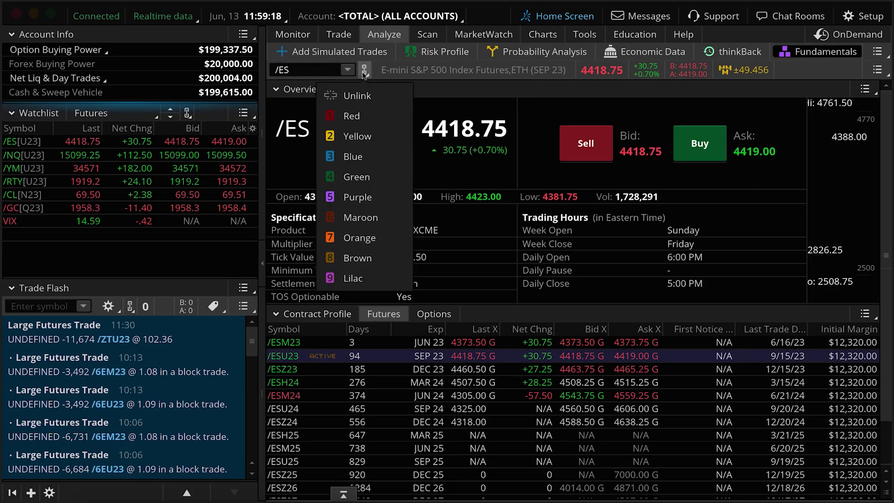
Link Fundamentals and the Futures watchlist to the red group, then switch to Trade.
{"action": "left_click", "coordinate": [360, 118]}
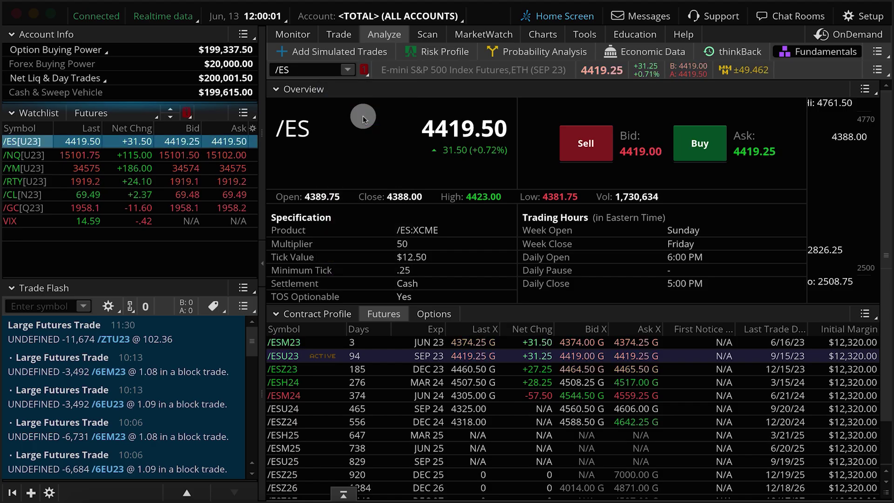
{"action": "left_click", "coordinate": [187, 113]}
{"action": "left_click", "coordinate": [181, 154]}
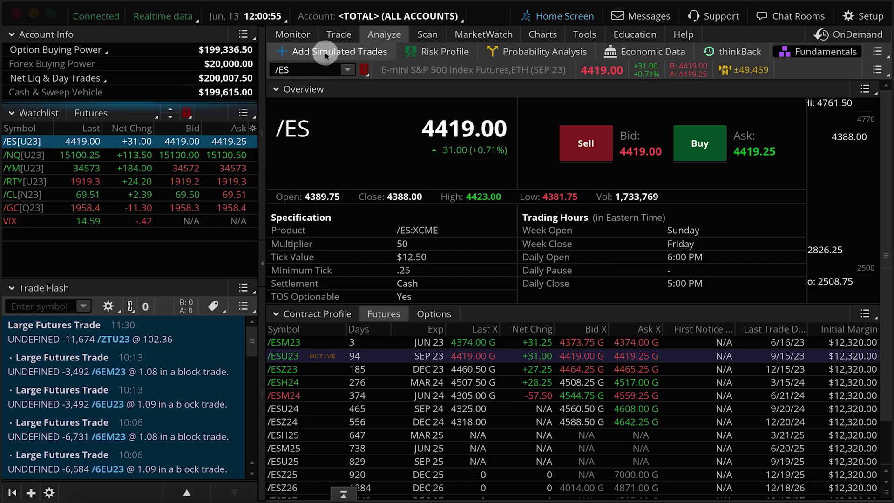
{"action": "left_click", "coordinate": [342, 39]}
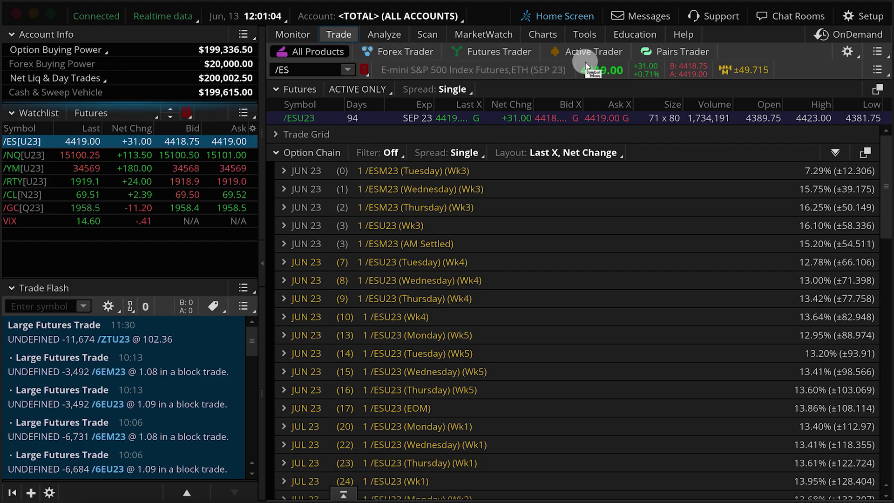
Switch to Active Trader, preview Futures Trader, then return to Active Trader.
{"action": "left_click", "coordinate": [595, 52]}
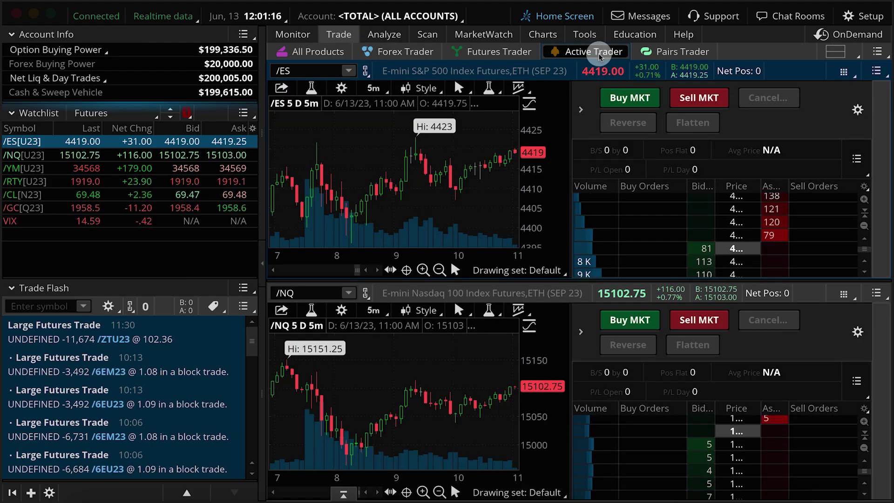
{"action": "left_click", "coordinate": [531, 53]}
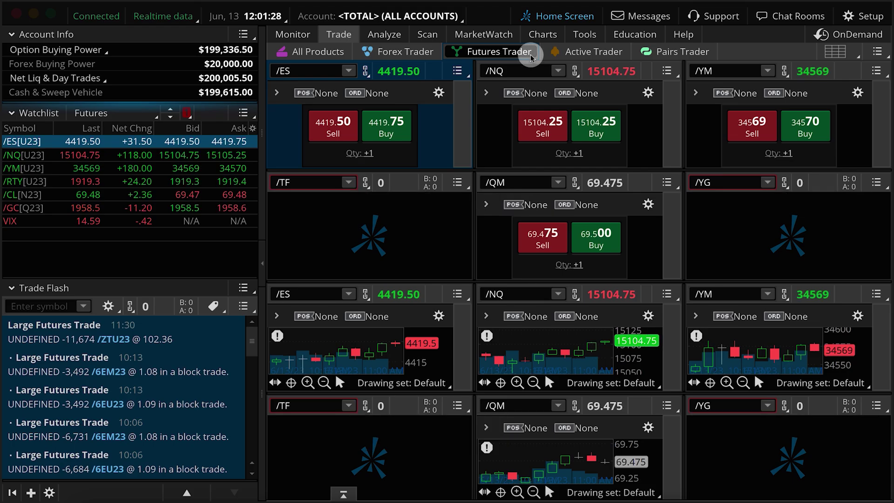
{"action": "left_click", "coordinate": [578, 56]}
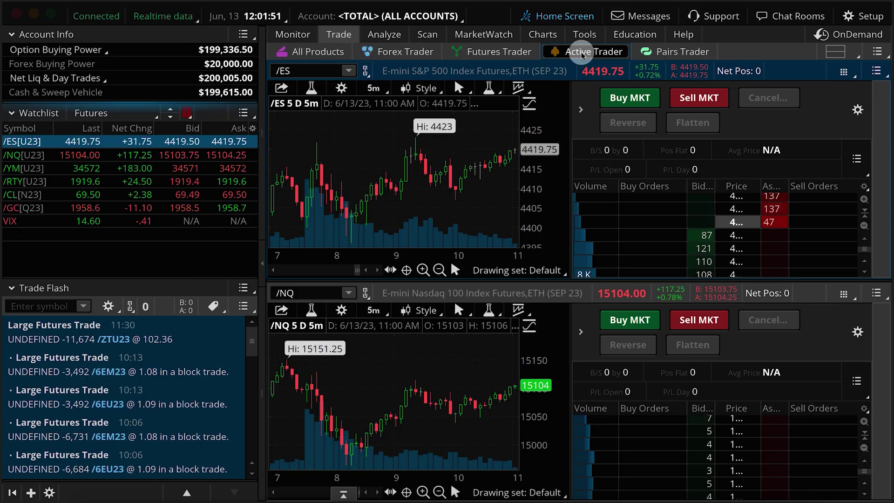
Set the Active Trader grid to a single 1x1 /ES cell linked to Red.
{"action": "left_click", "coordinate": [836, 52]}
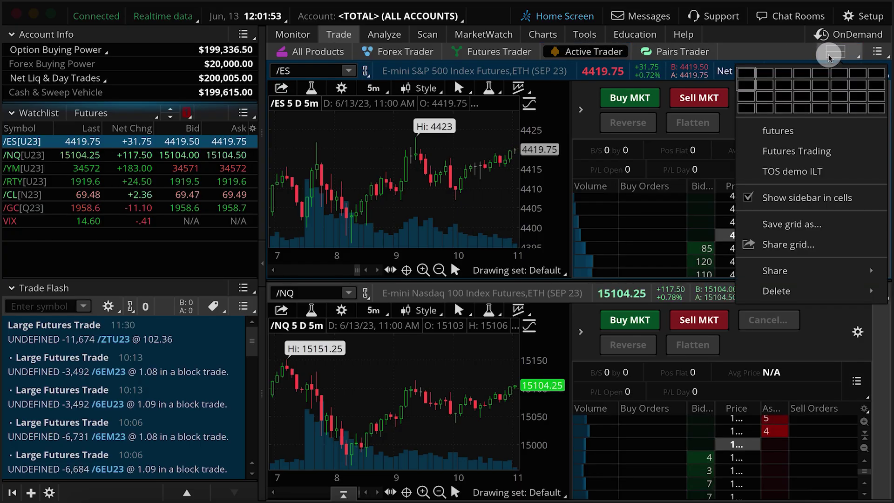
{"action": "left_click", "coordinate": [747, 74]}
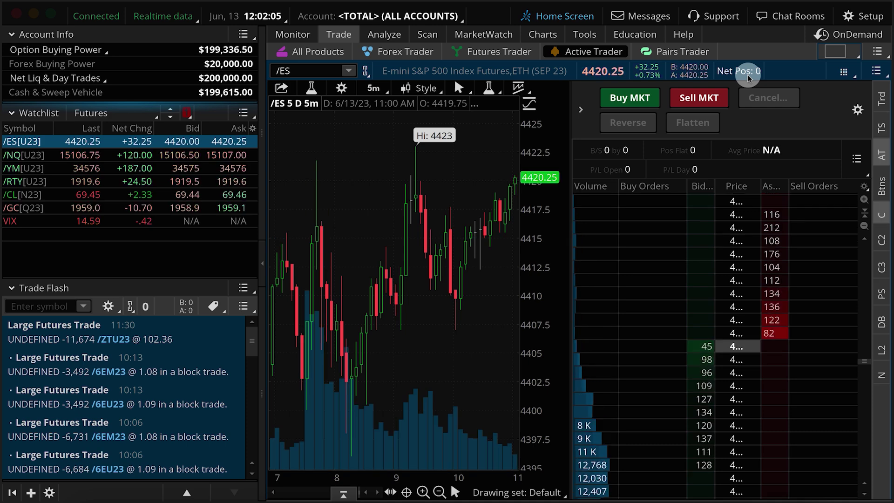
{"action": "left_click", "coordinate": [365, 71]}
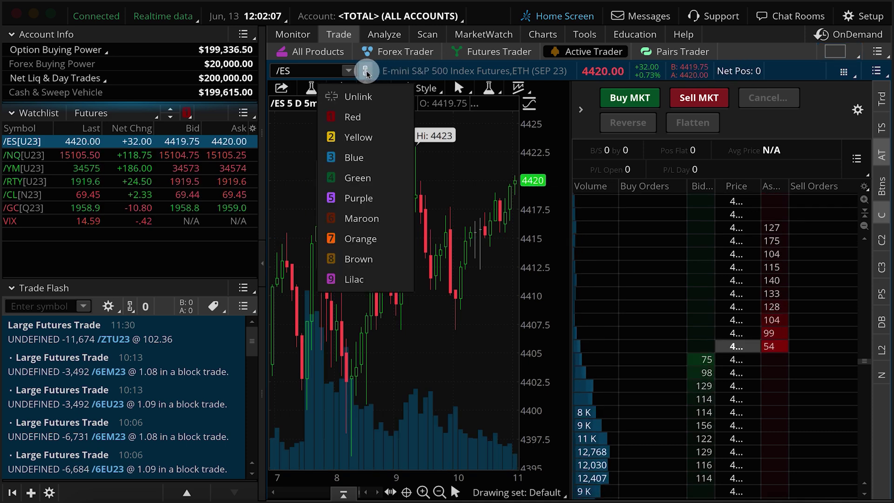
{"action": "left_click", "coordinate": [375, 122]}
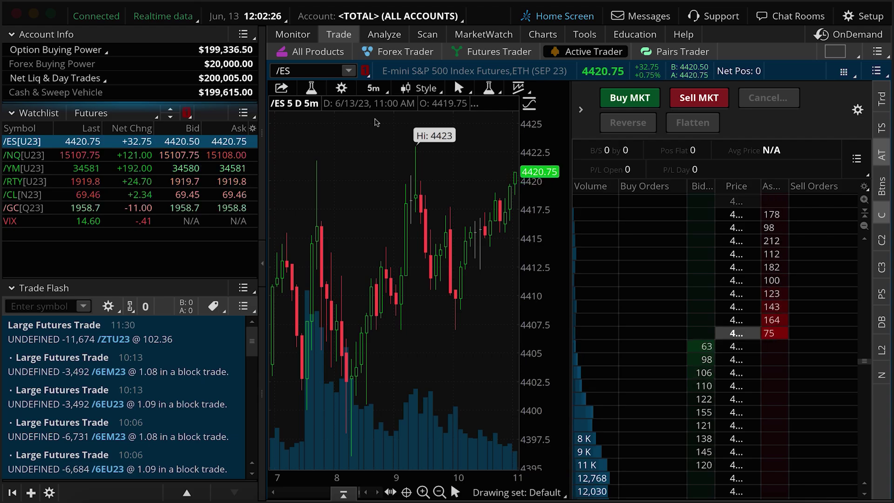
{"action": "left_click", "coordinate": [374, 122]}
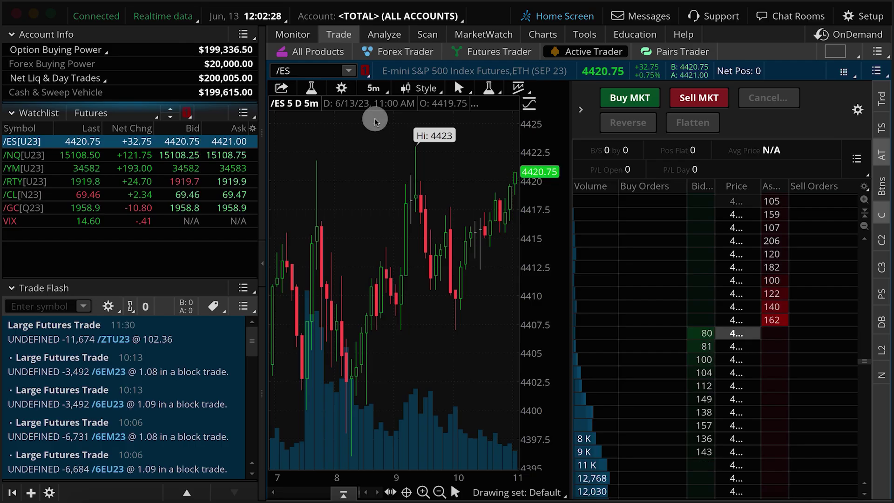
{"action": "left_click", "coordinate": [885, 106]}
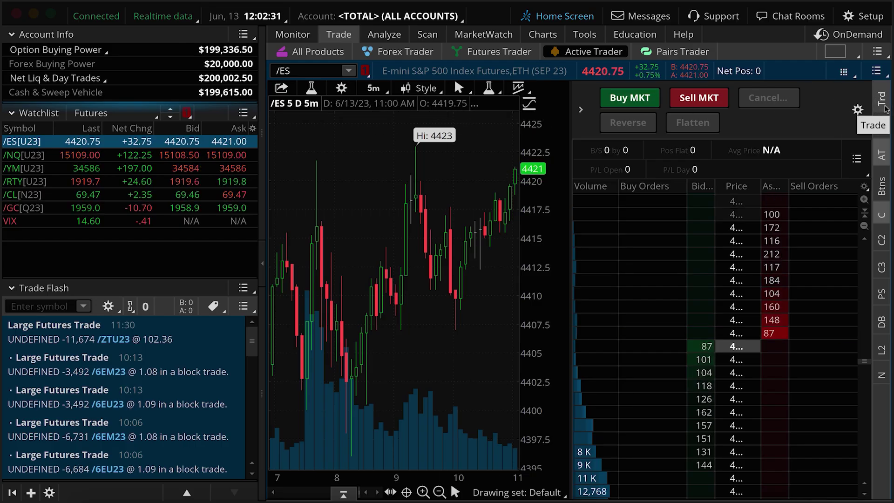
{"action": "left_click", "coordinate": [885, 105]}
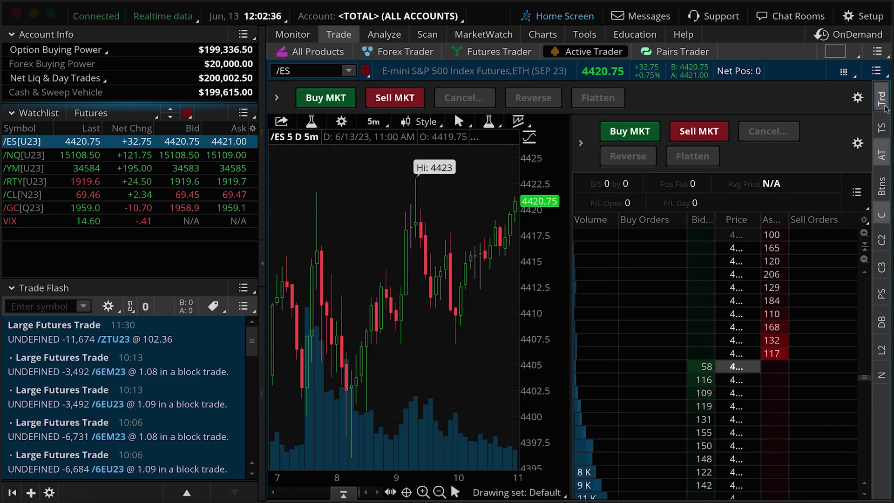
{"action": "left_click", "coordinate": [885, 105]}
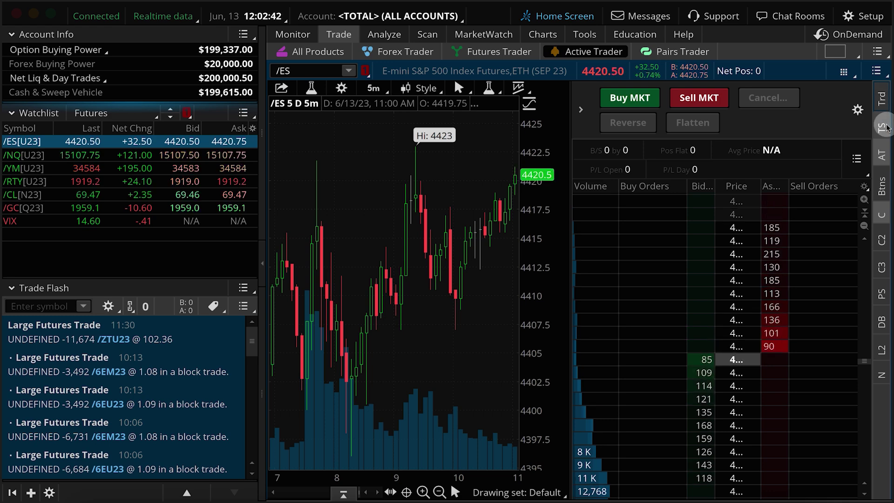
{"action": "left_click", "coordinate": [884, 187]}
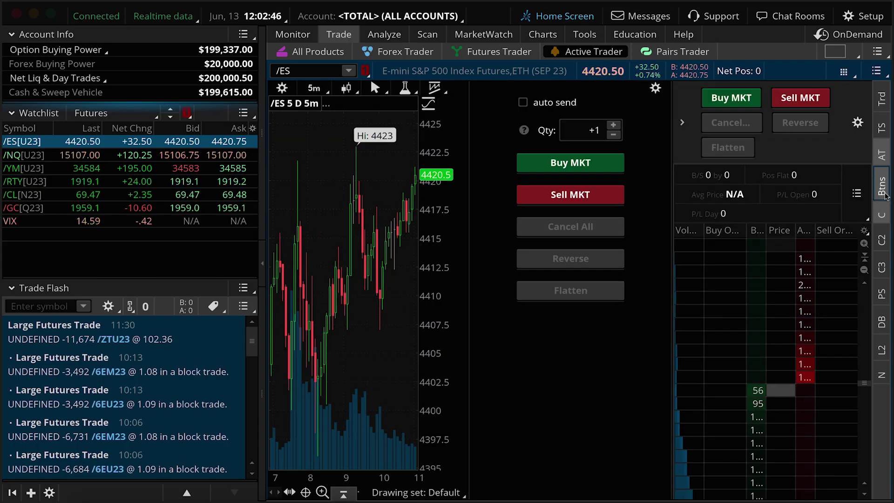
{"action": "left_click", "coordinate": [883, 187]}
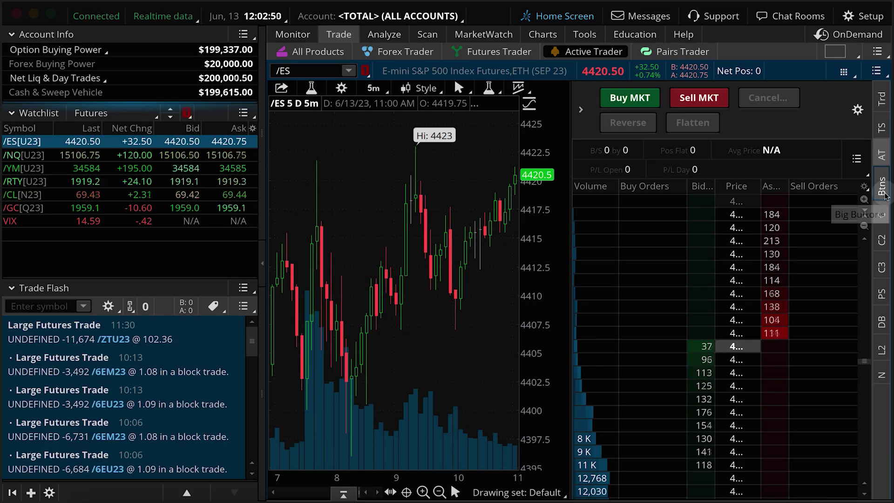
{"action": "left_click", "coordinate": [883, 323]}
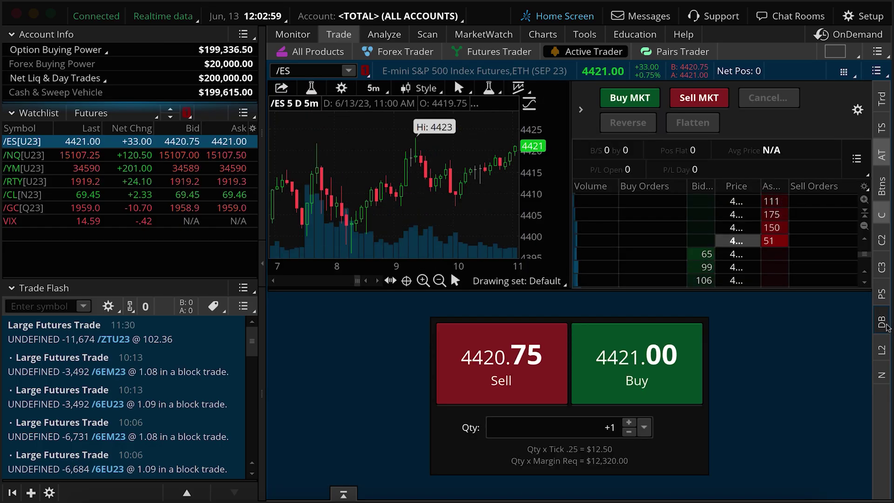
{"action": "left_click", "coordinate": [884, 323]}
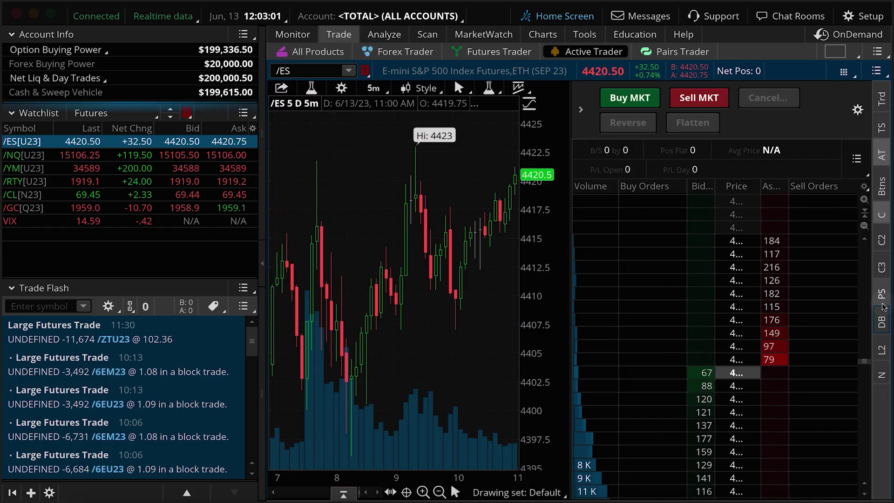
{"action": "left_click", "coordinate": [885, 133]}
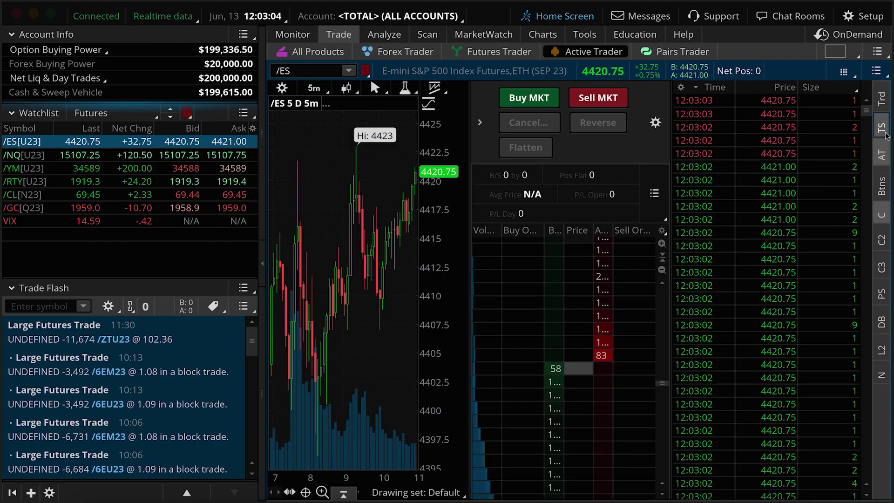
{"action": "left_click", "coordinate": [885, 133]}
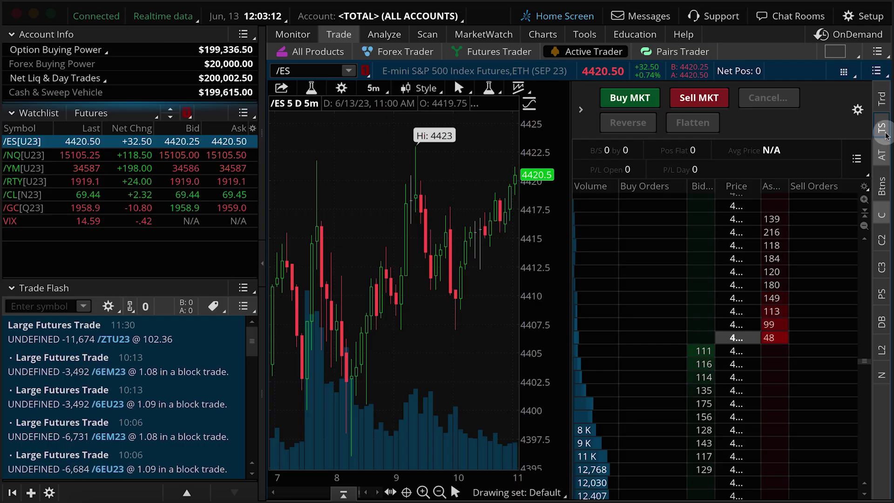
Preview the two- and three-chart sidebar layouts, then remove the extra charts.
{"action": "left_click", "coordinate": [884, 241]}
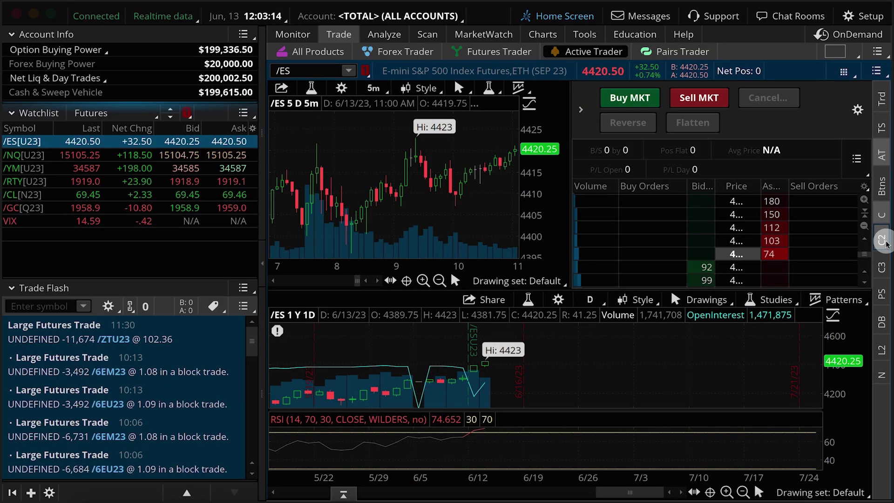
{"action": "left_click", "coordinate": [885, 270]}
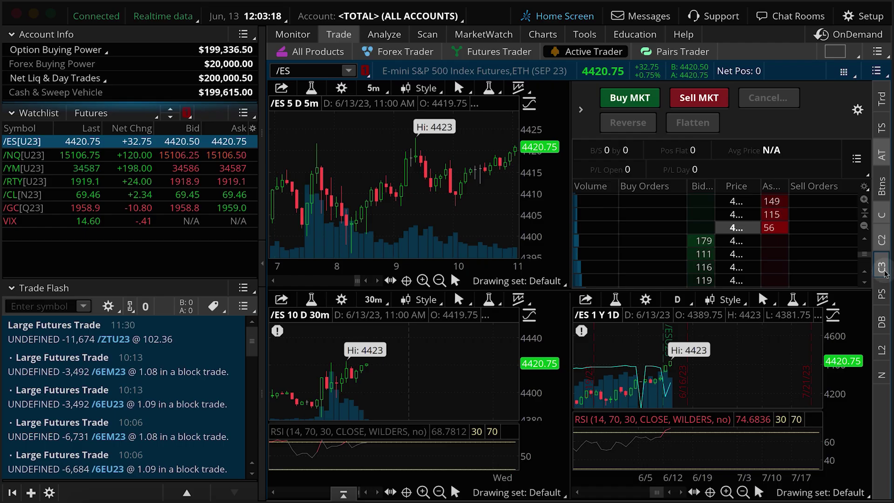
{"action": "left_click", "coordinate": [882, 240]}
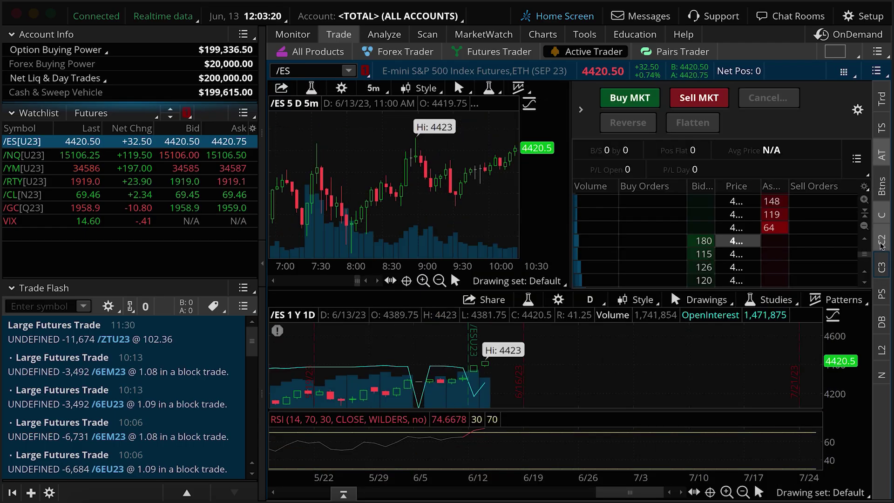
{"action": "left_click", "coordinate": [882, 299]}
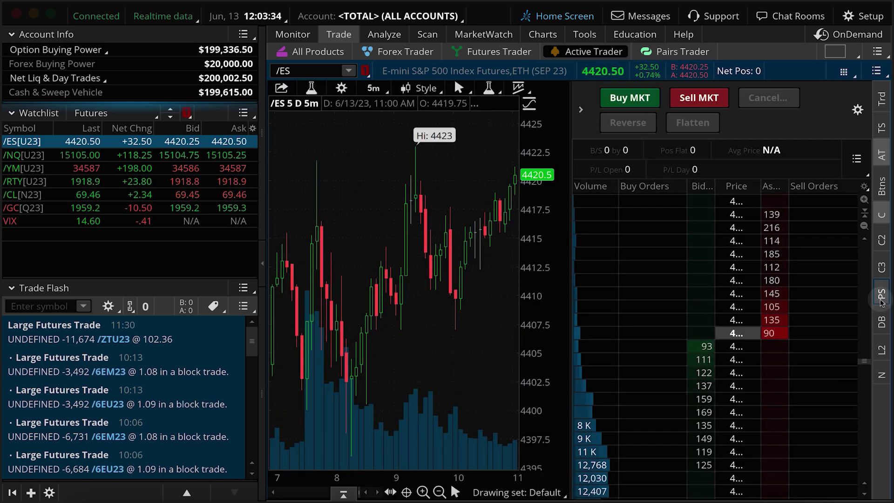
Try the Level II panel, then leave only news headlines below the /ES ladder.
{"action": "left_click", "coordinate": [885, 353]}
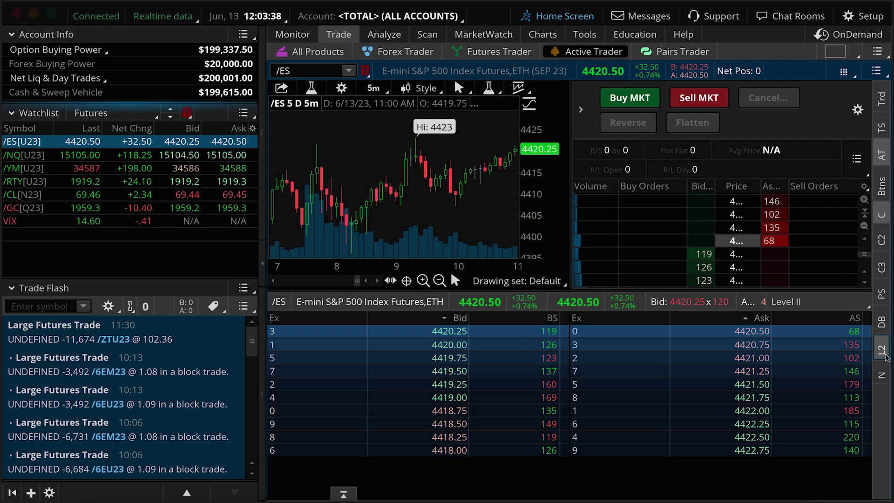
{"action": "left_click", "coordinate": [884, 376]}
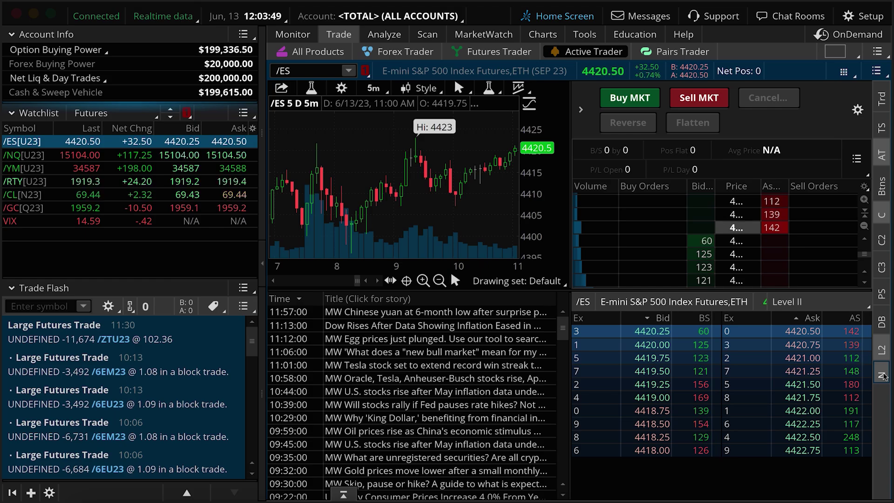
{"action": "left_click", "coordinate": [883, 375]}
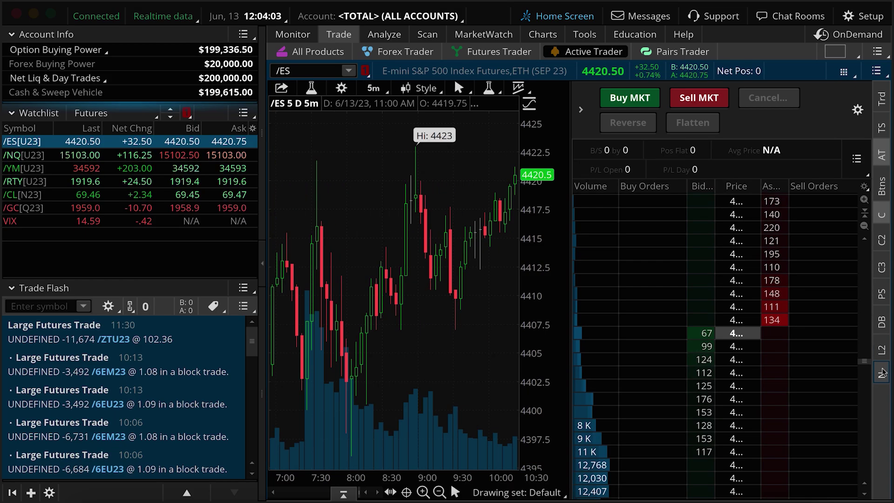
{"action": "left_click", "coordinate": [883, 351]}
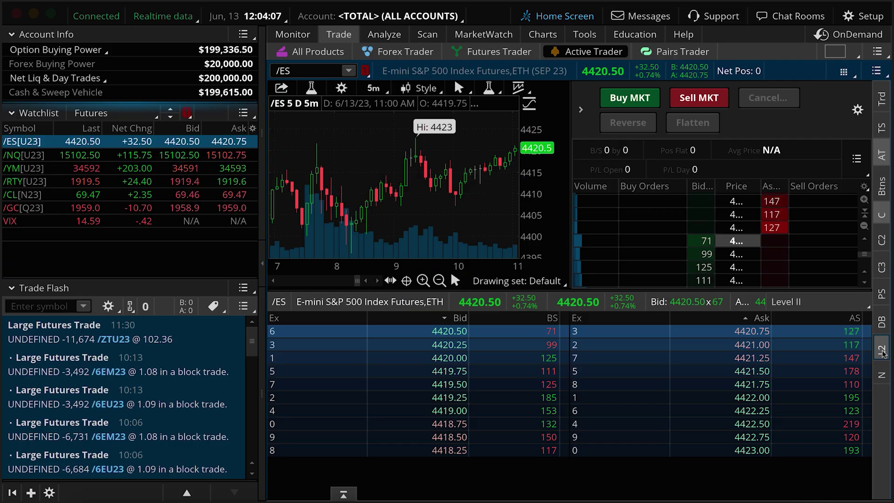
{"action": "left_click", "coordinate": [882, 375]}
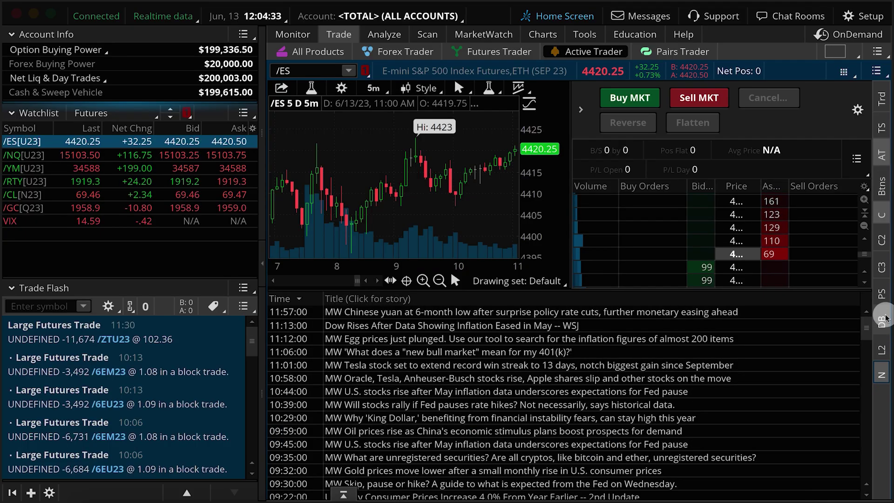
Choose the AT + Chart layout and widen the ladder to half-point price rows.
{"action": "left_click", "coordinate": [844, 72]}
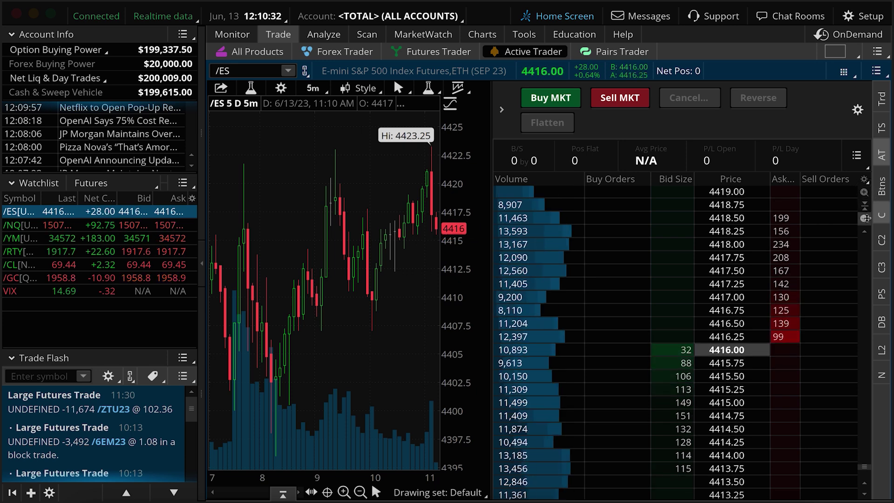
{"action": "left_click", "coordinate": [865, 218]}
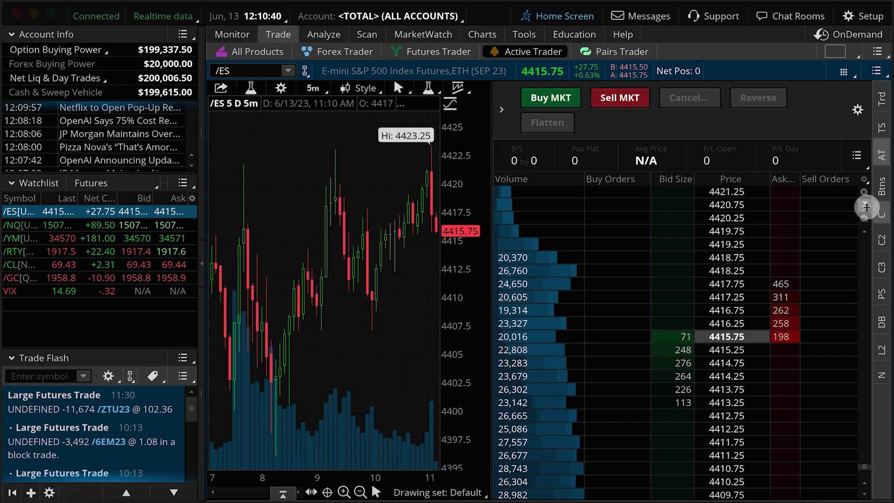
{"action": "left_click", "coordinate": [867, 207]}
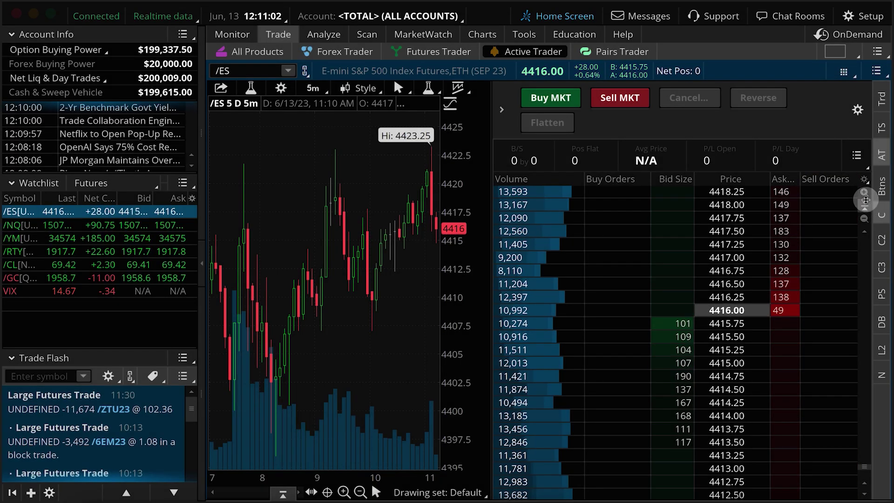
Open the Customize Active Trader dialog from the ladder gear and select the Fills column.
{"action": "left_click", "coordinate": [865, 180]}
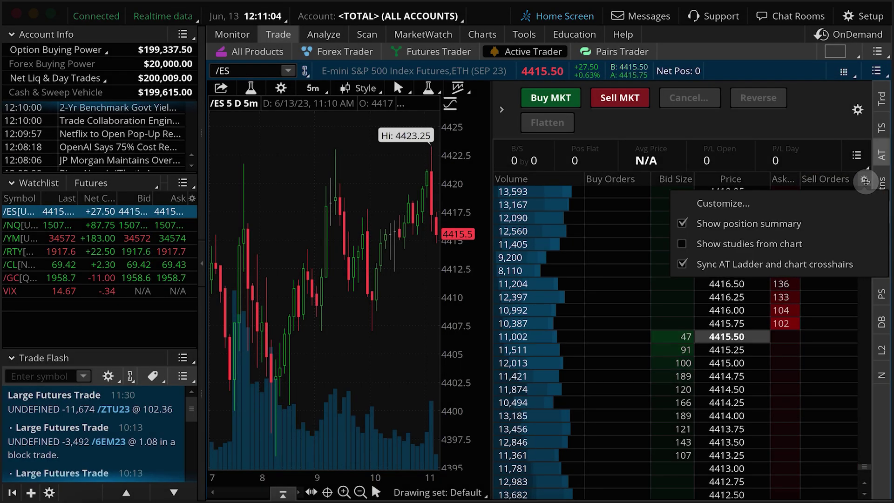
{"action": "left_click", "coordinate": [853, 203]}
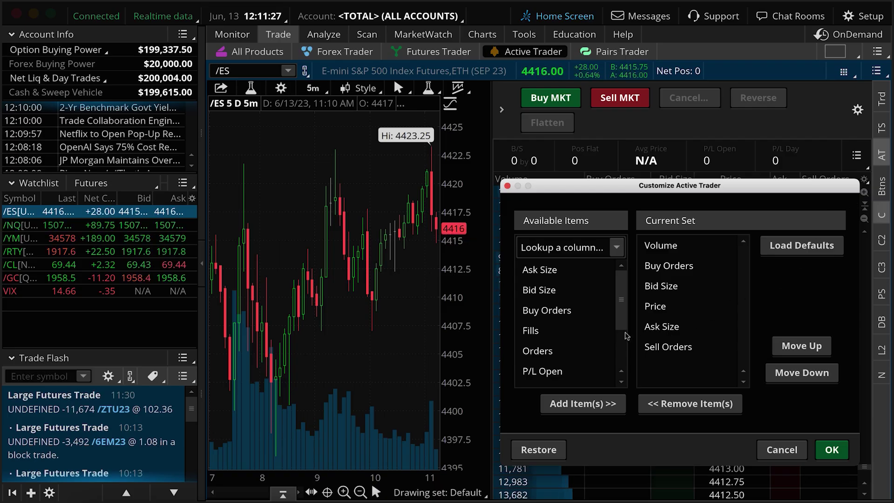
{"action": "left_click", "coordinate": [596, 334]}
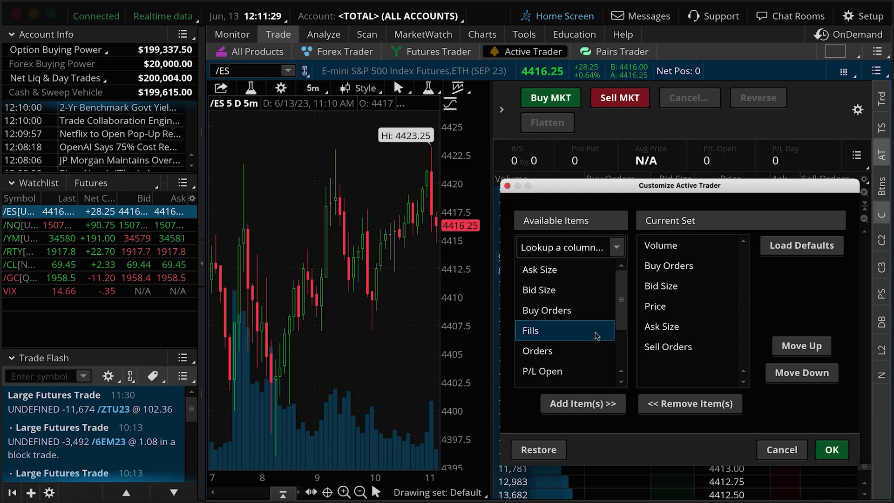
Add the Fills column to the ladder, then remove it again.
{"action": "left_click", "coordinate": [619, 410]}
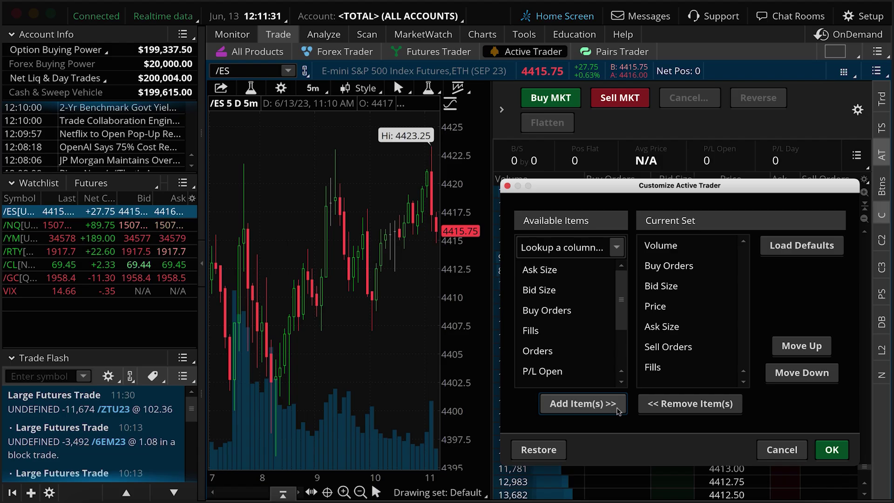
{"action": "left_click", "coordinate": [669, 370]}
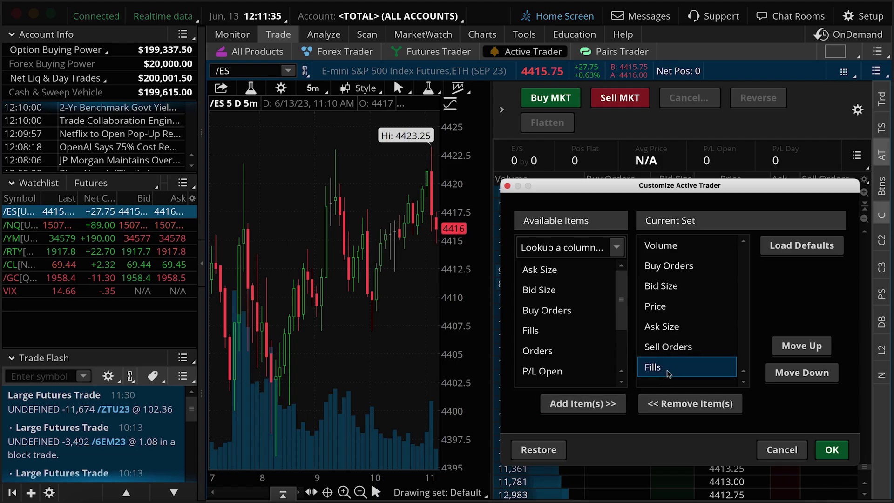
{"action": "double_click", "coordinate": [668, 370]}
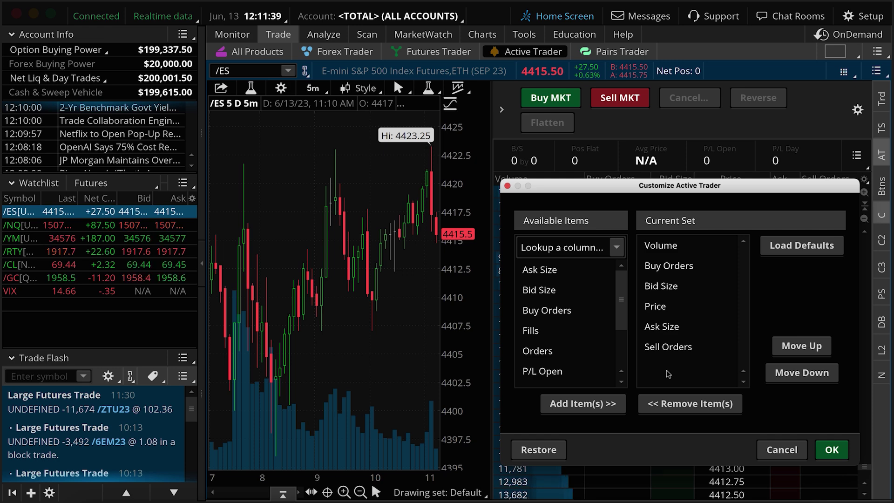
Move Sell Orders above Price, return it to the last column, and apply the columns.
{"action": "left_click", "coordinate": [669, 348]}
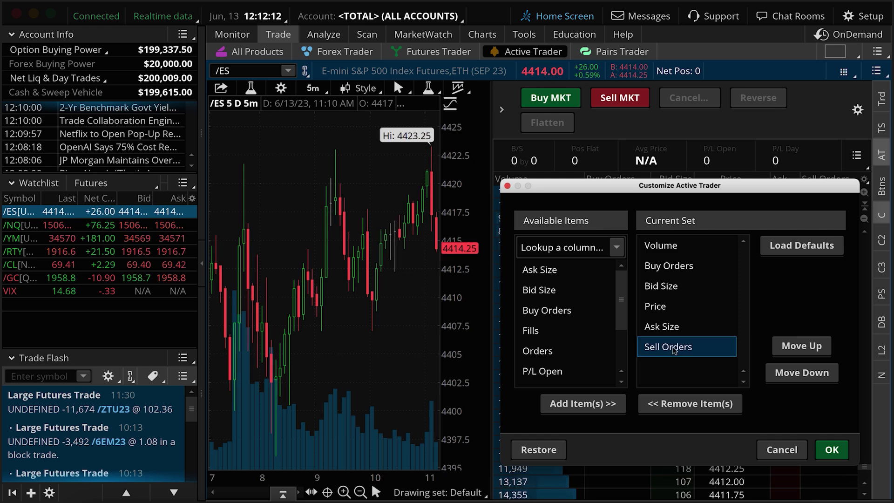
{"action": "left_click", "coordinate": [793, 347]}
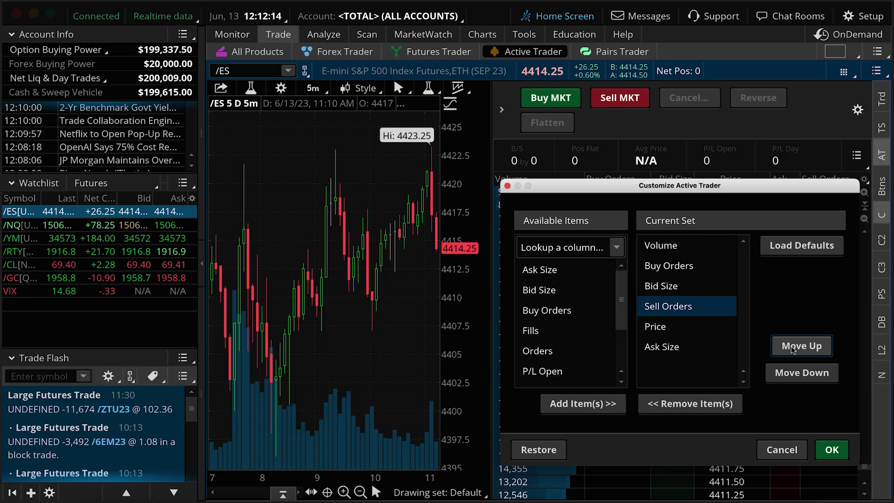
{"action": "left_click", "coordinate": [794, 373]}
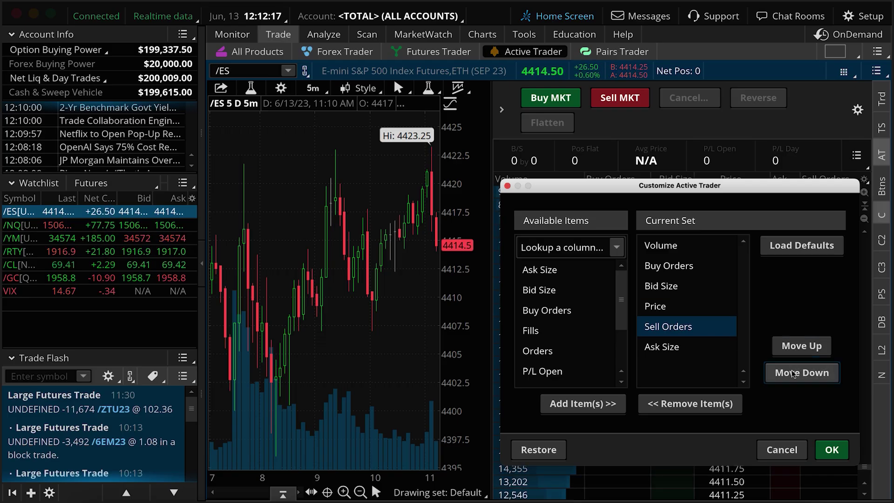
{"action": "left_click", "coordinate": [794, 374]}
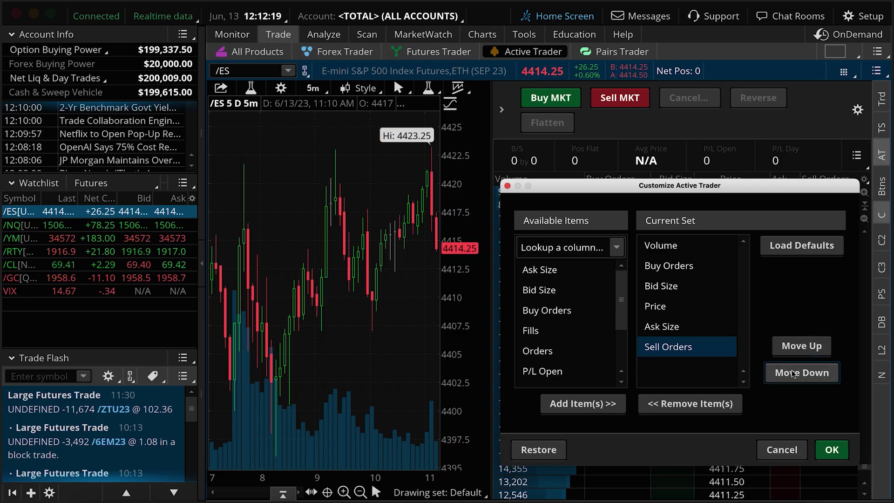
{"action": "left_click", "coordinate": [831, 449]}
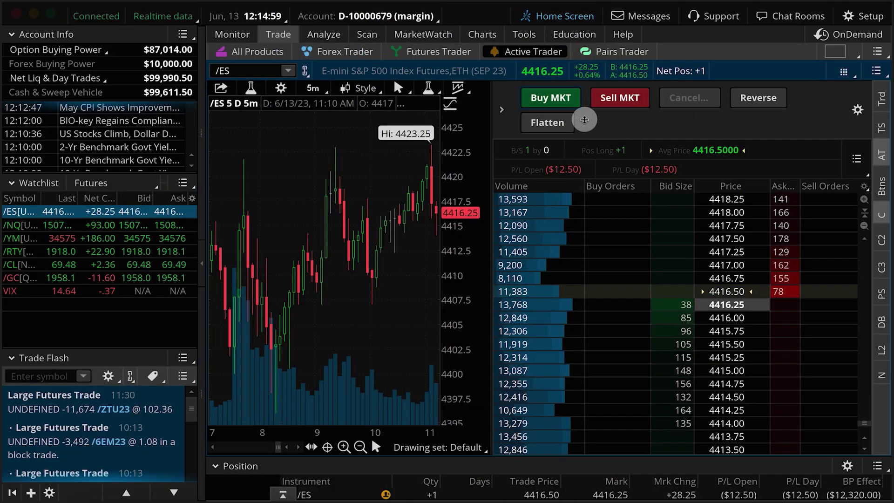
Reveal the order quantity and template settings for the /ES ladder.
{"action": "left_click", "coordinate": [504, 108]}
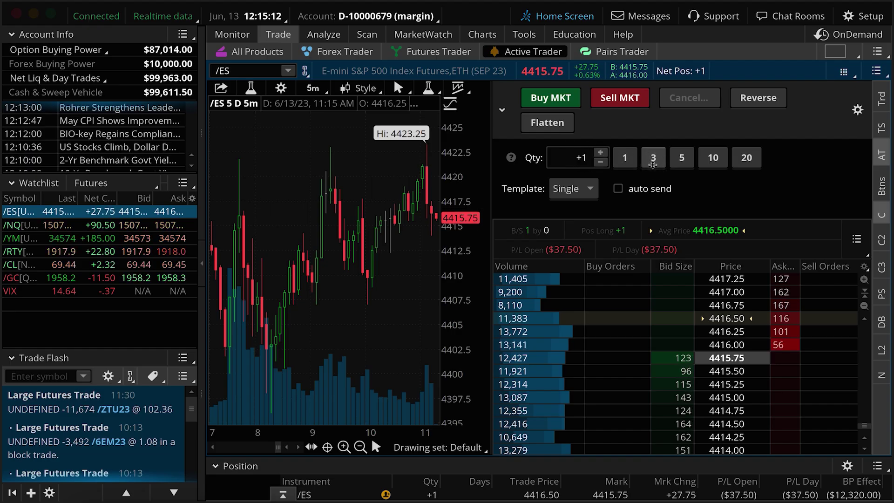
Set the order quantity to 3 and choose the TRG w/ bracket template.
{"action": "left_click", "coordinate": [652, 158]}
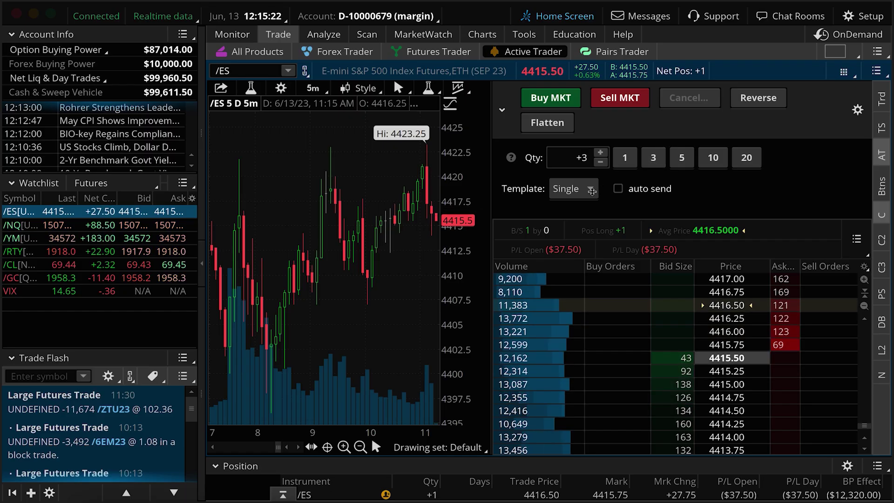
{"action": "left_click", "coordinate": [587, 189]}
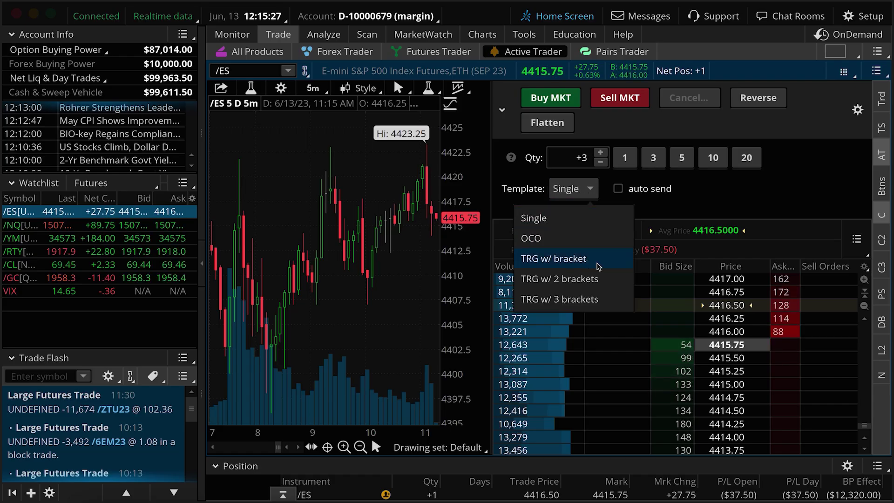
{"action": "left_click", "coordinate": [597, 267]}
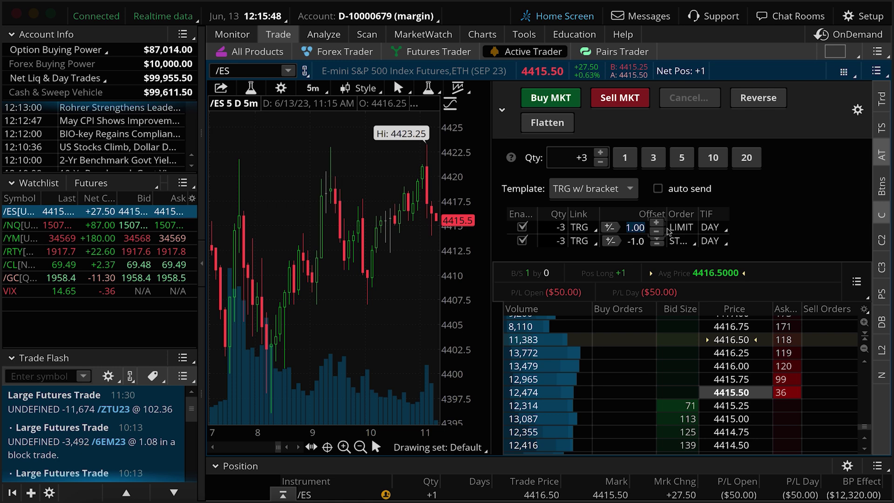
{"action": "type", "text": "5"}
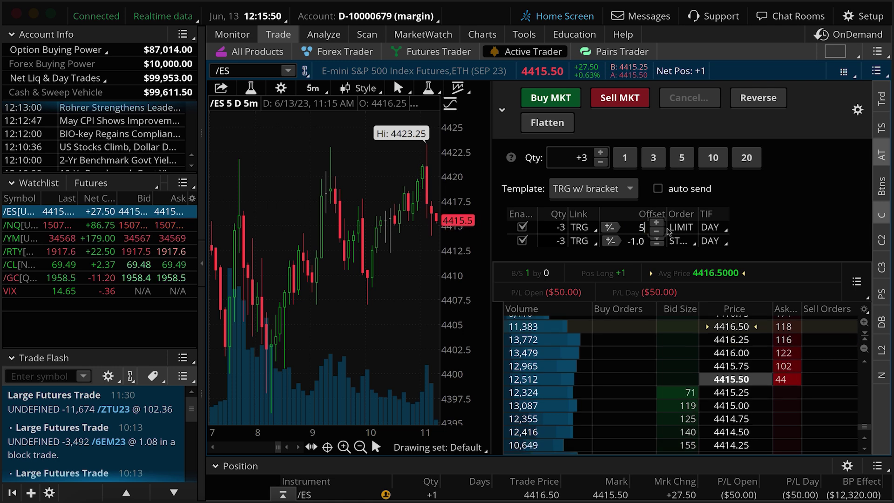
{"action": "type", "text": "2"}
Give the bracket a +5 limit offset and a -2 stop offset.
{"action": "key", "text": "Return"}
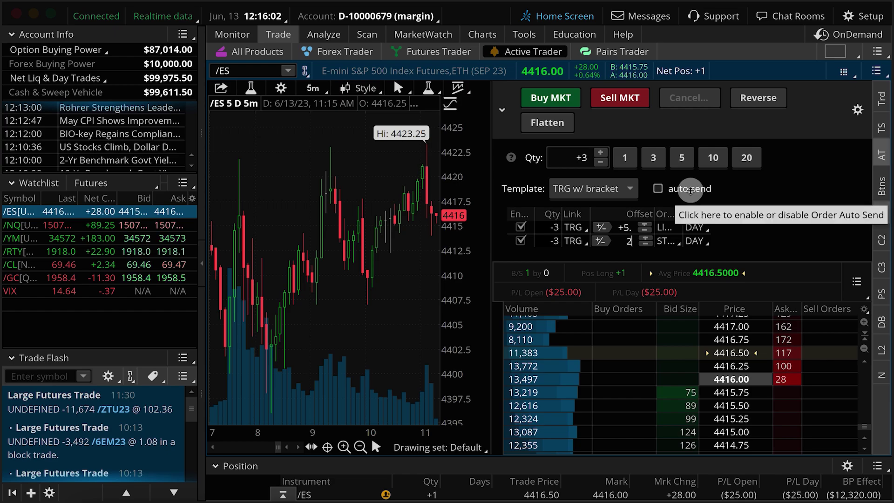
{"action": "left_click", "coordinate": [658, 188]}
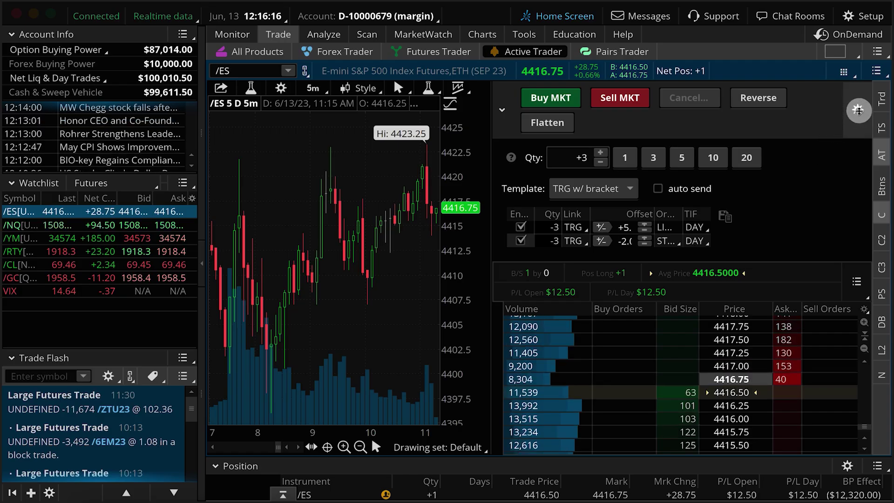
Open the Active Trader order-button customization and close it again.
{"action": "left_click", "coordinate": [858, 110]}
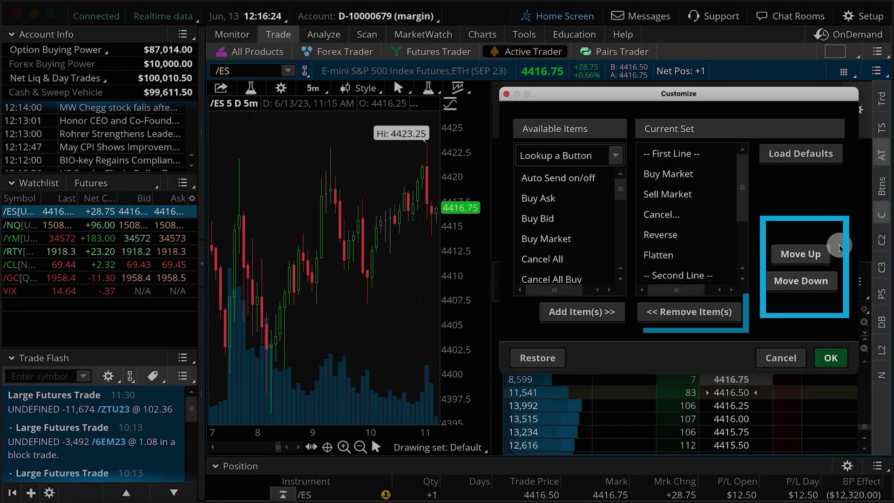
{"action": "left_click", "coordinate": [835, 359]}
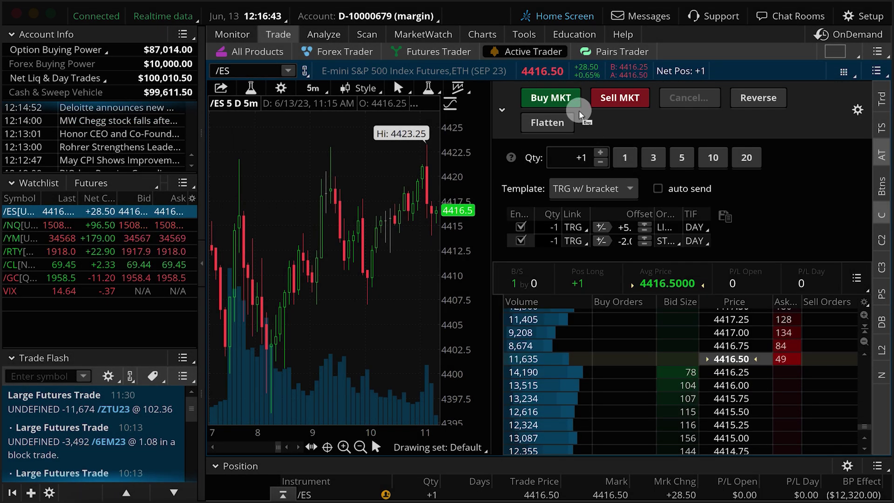
Buy one /ES contract at market with the bracket exits attached and send it.
{"action": "left_click", "coordinate": [569, 99]}
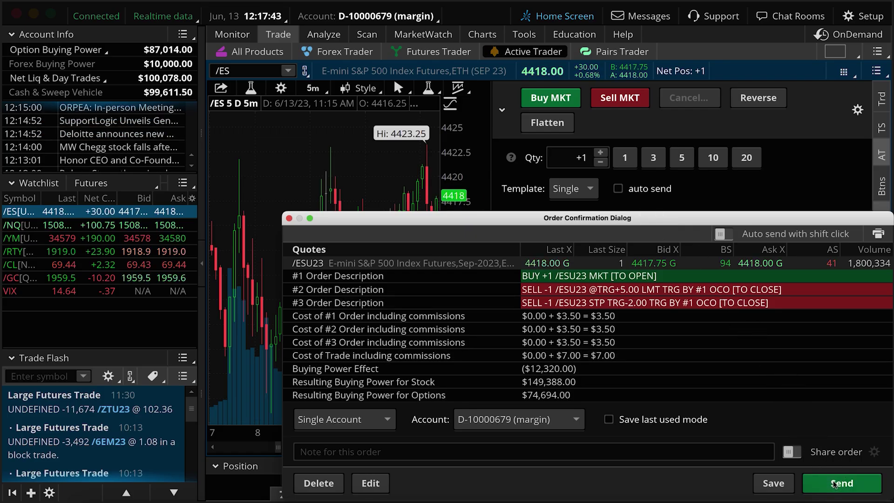
{"action": "left_click", "coordinate": [835, 484]}
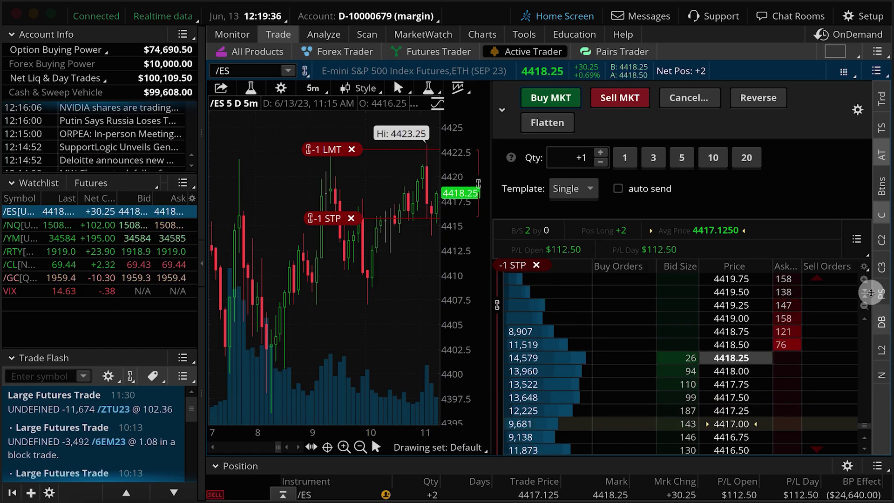
{"action": "left_click", "coordinate": [857, 241]}
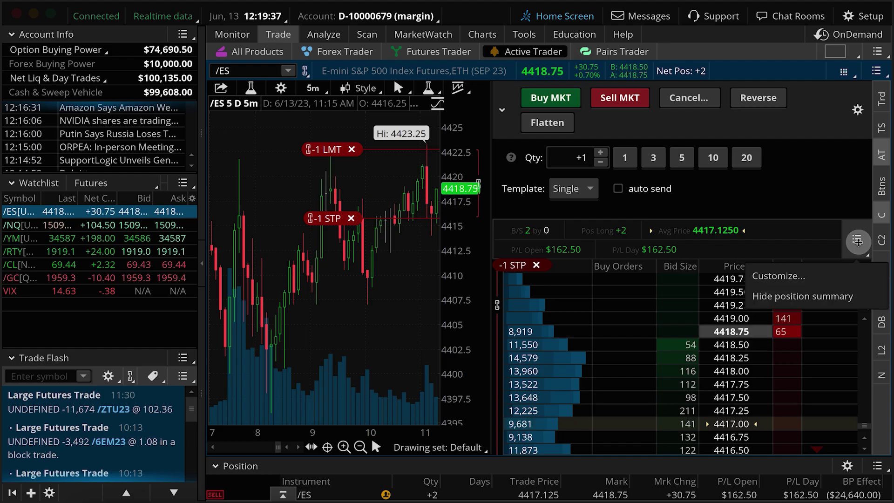
{"action": "left_click", "coordinate": [852, 277]}
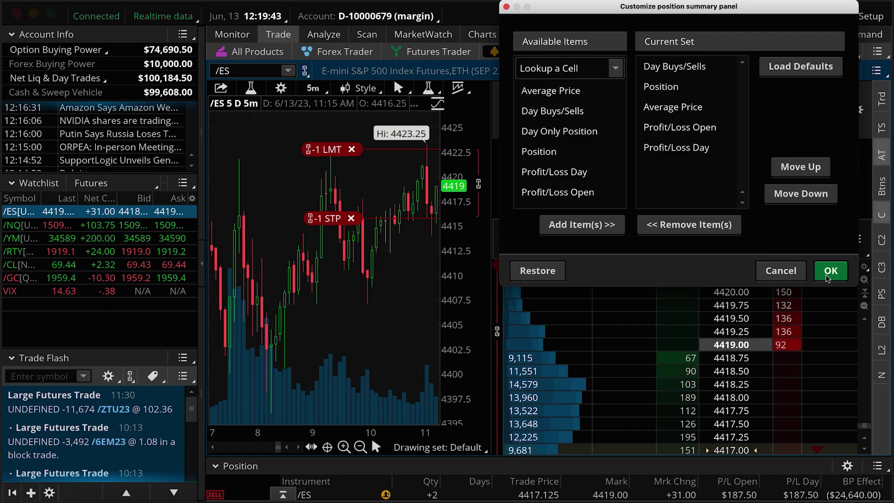
{"action": "left_click", "coordinate": [831, 271]}
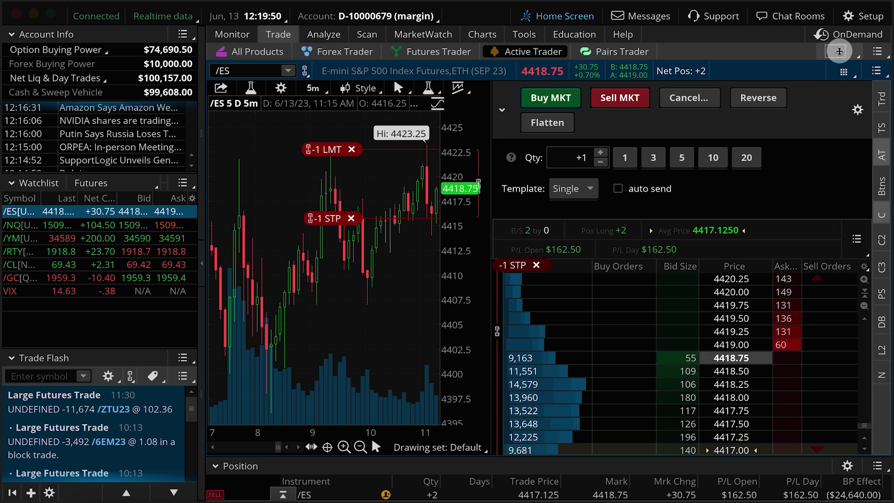
{"action": "left_click", "coordinate": [833, 53]}
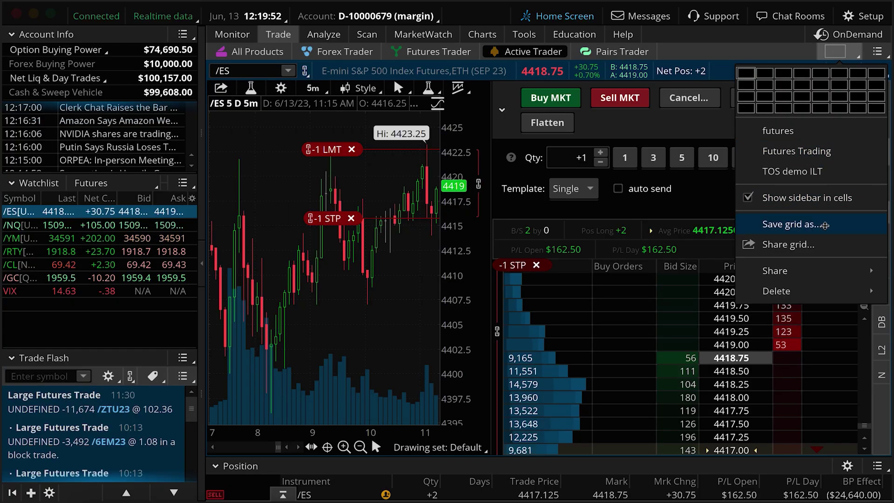
Save the current Active Trader grid via Save grid as under 'Futures Trading'.
{"action": "left_click", "coordinate": [823, 225]}
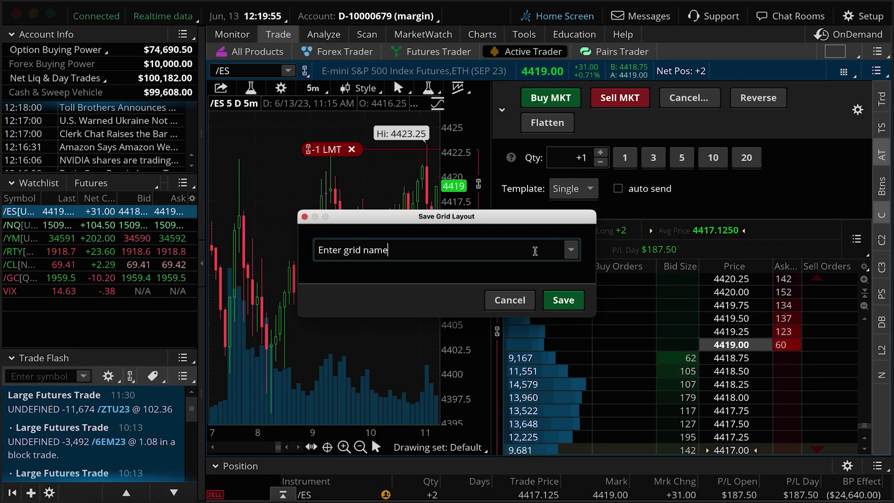
{"action": "type", "text": "Futures Trading"}
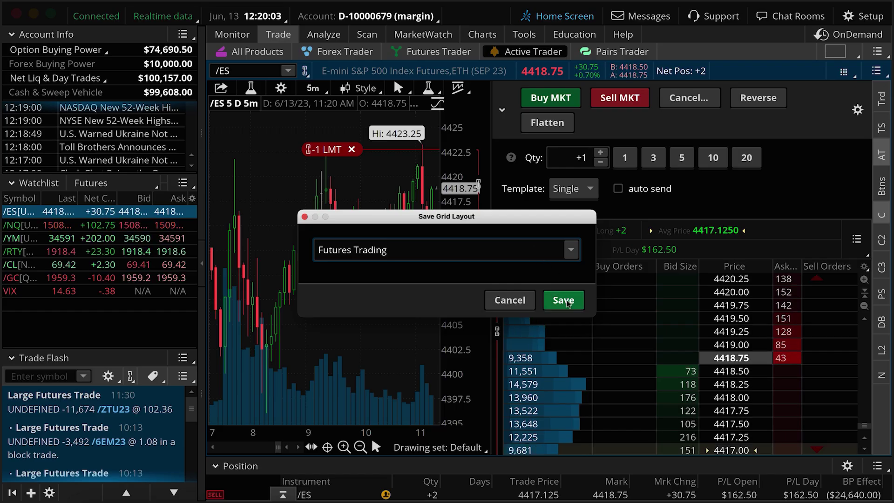
{"action": "left_click", "coordinate": [567, 302]}
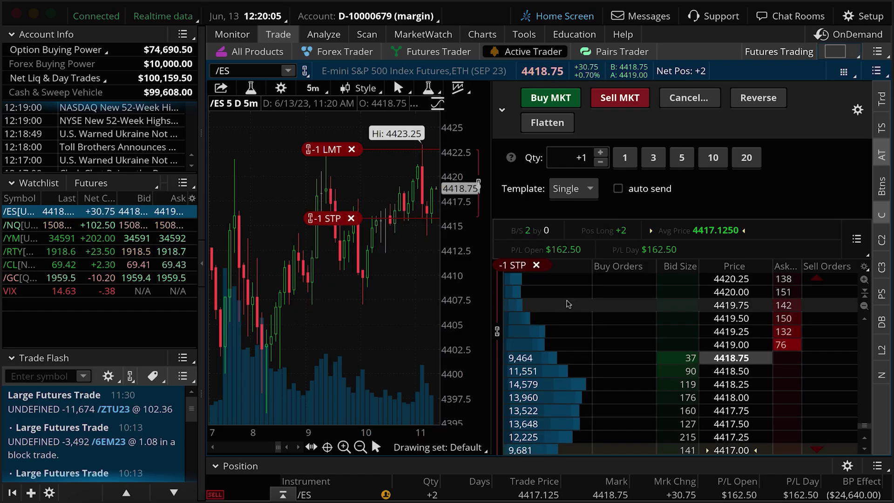